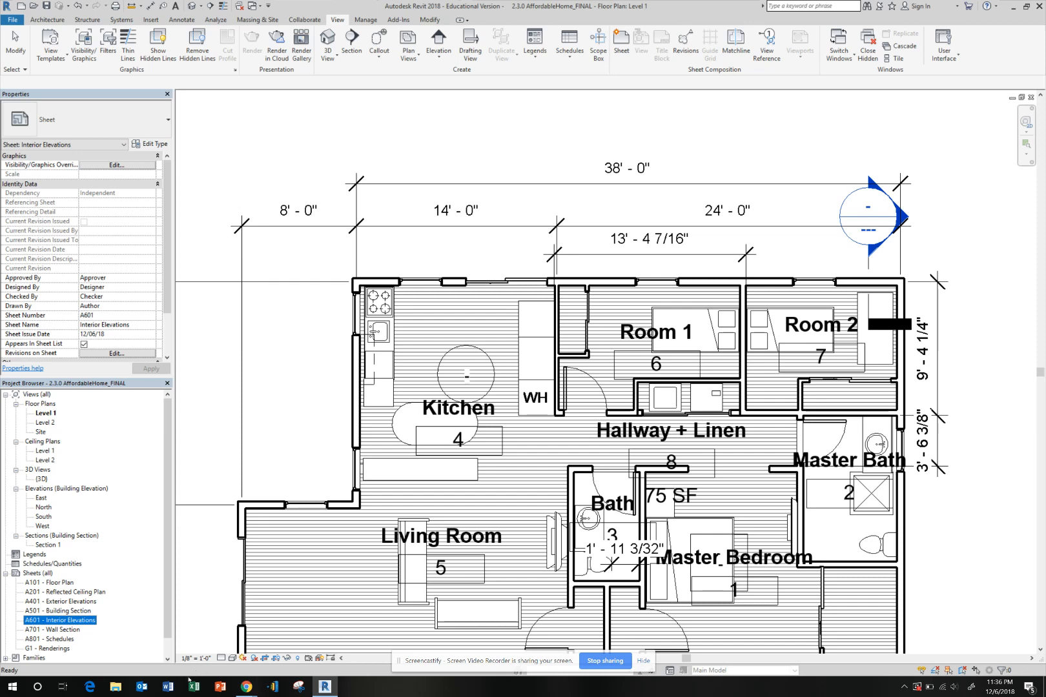
# - Review the drawing requirements in the AffordableHousingDesignOverview document and the East building elevation, ending on the Level 1 floor plan
pyautogui.click(202, 619)
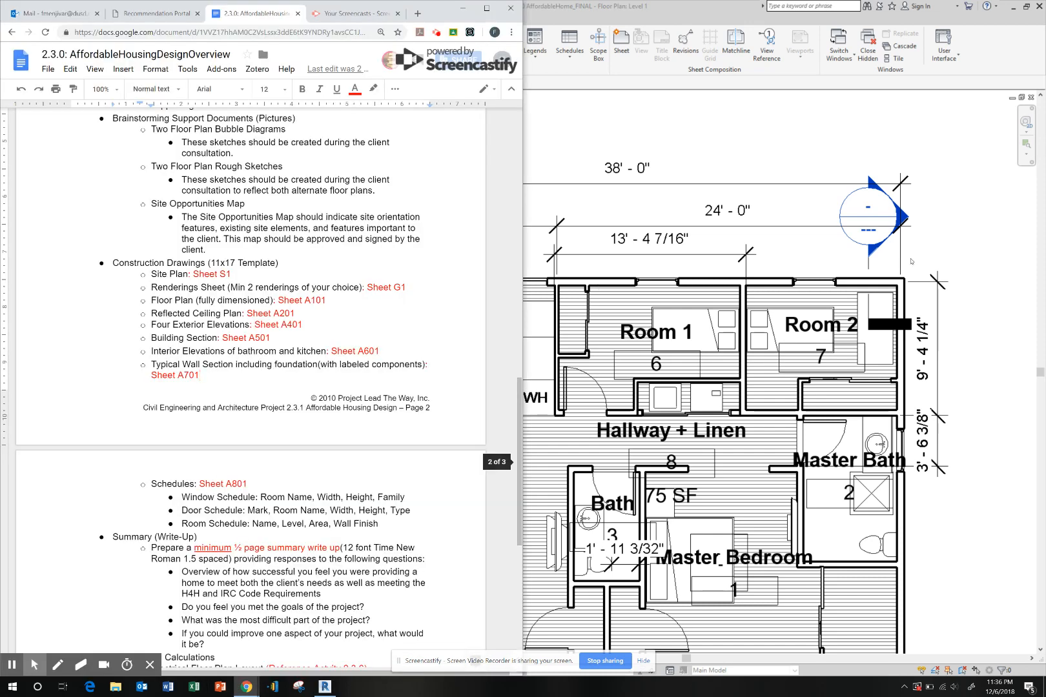
pyautogui.click(959, 226)
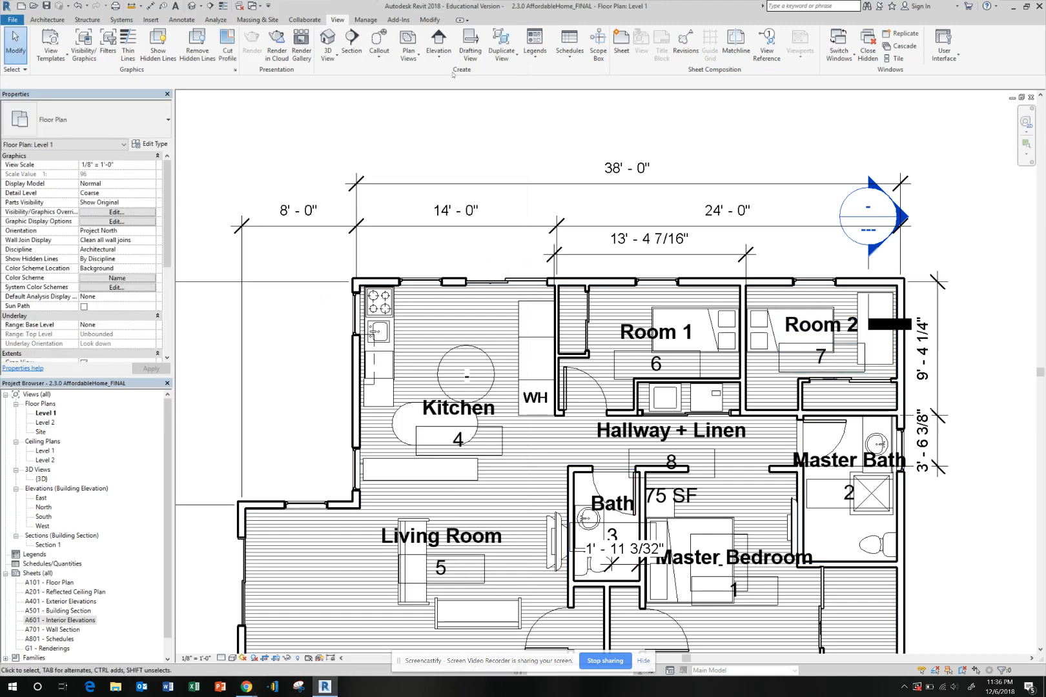
pyautogui.scroll(-2, 514, 247)
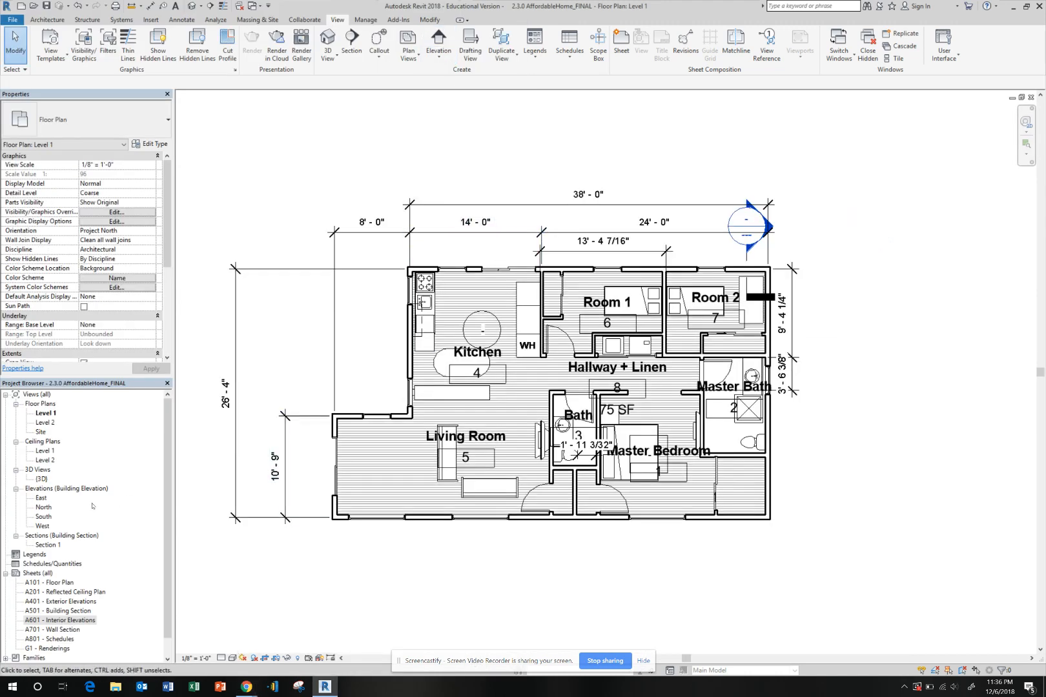
pyautogui.doubleClick(40, 498)
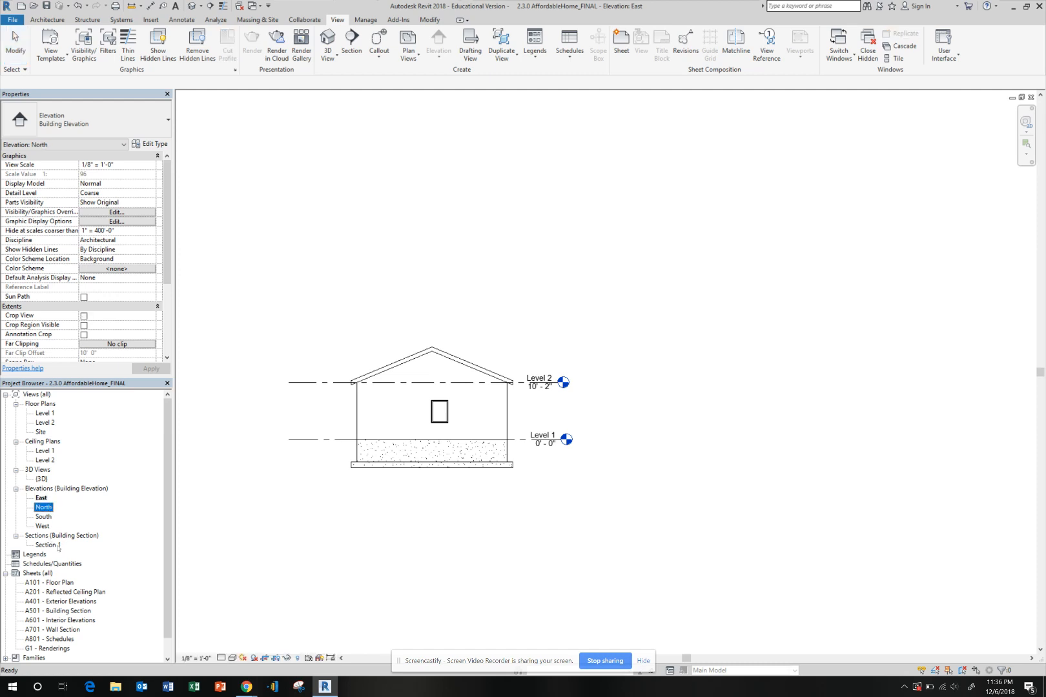
pyautogui.doubleClick(46, 413)
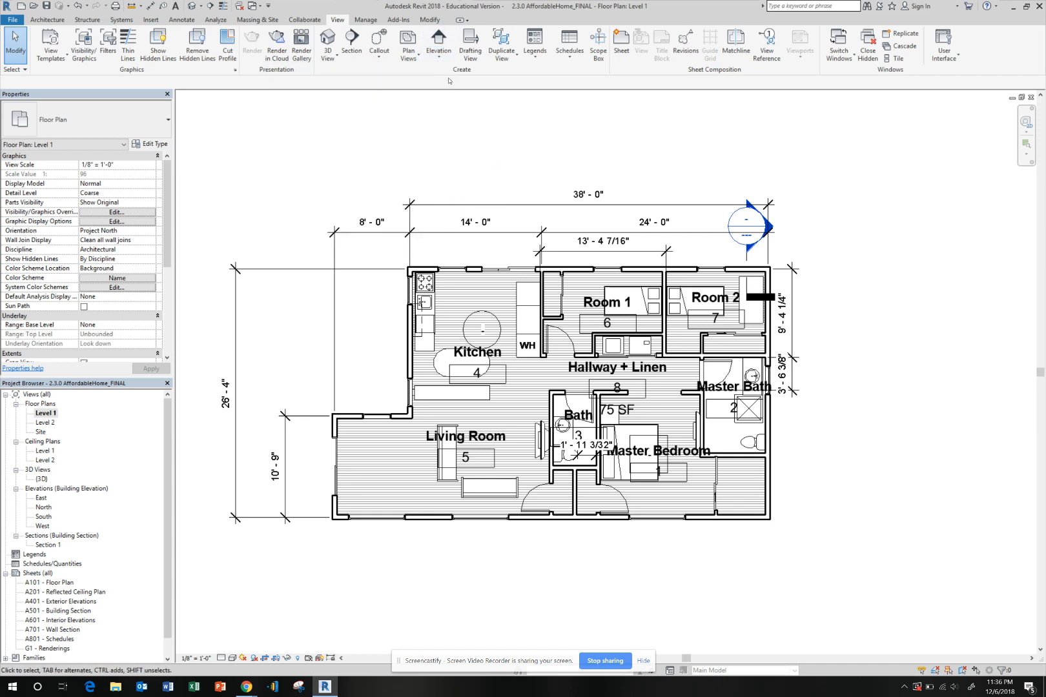
pyautogui.click(439, 61)
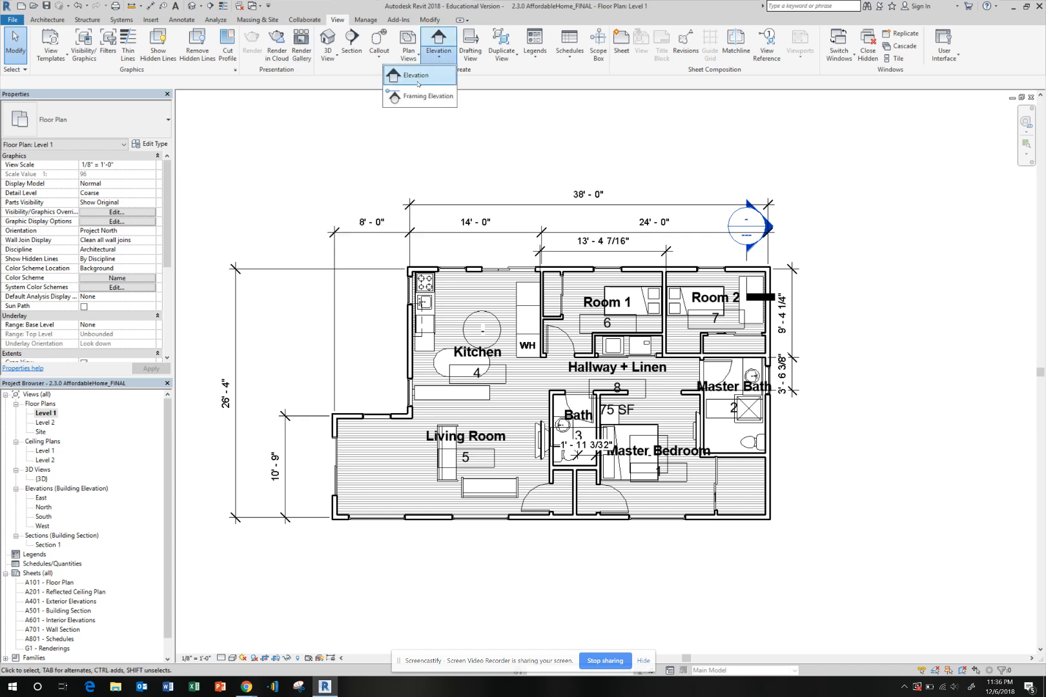
pyautogui.click(417, 82)
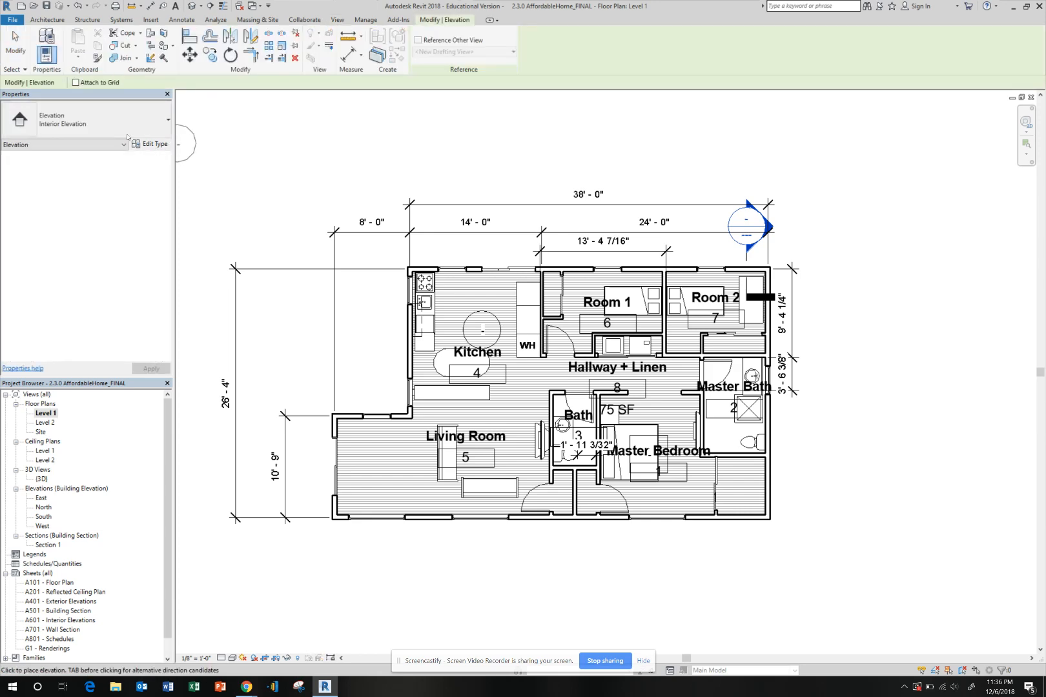
pyautogui.click(74, 119)
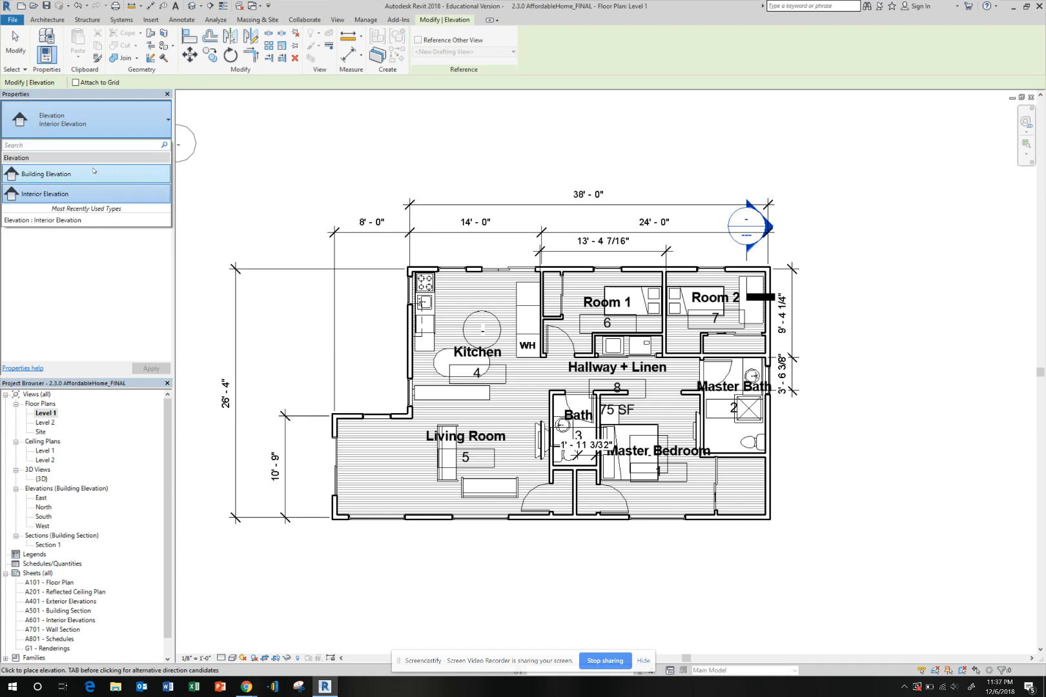
pyautogui.click(65, 193)
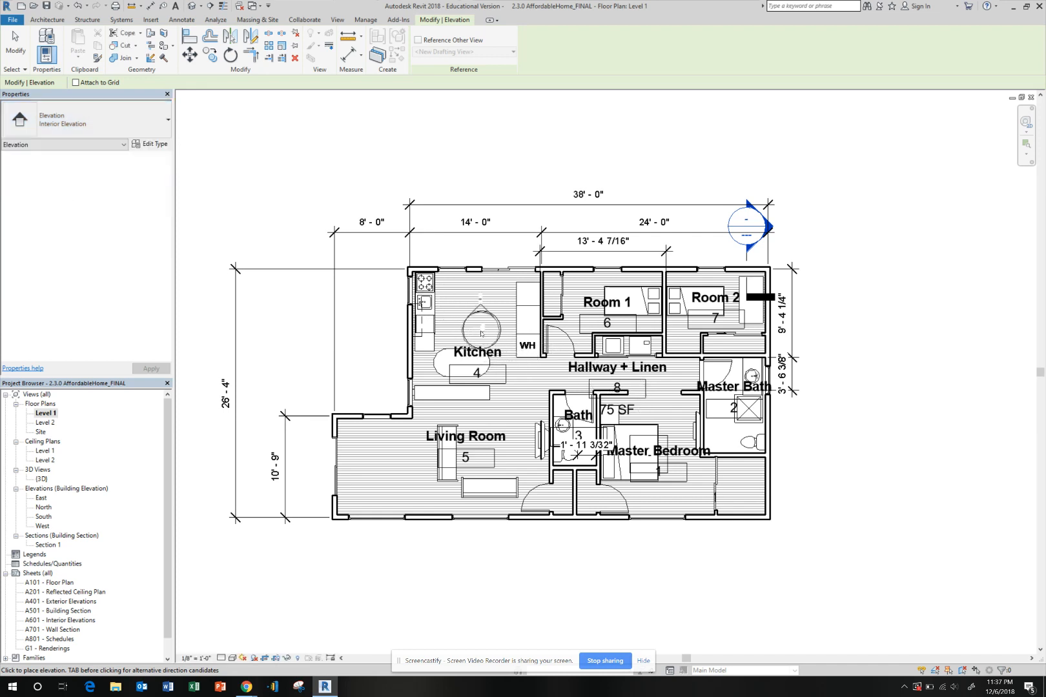
pyautogui.click(483, 333)
pyautogui.press('Escape')
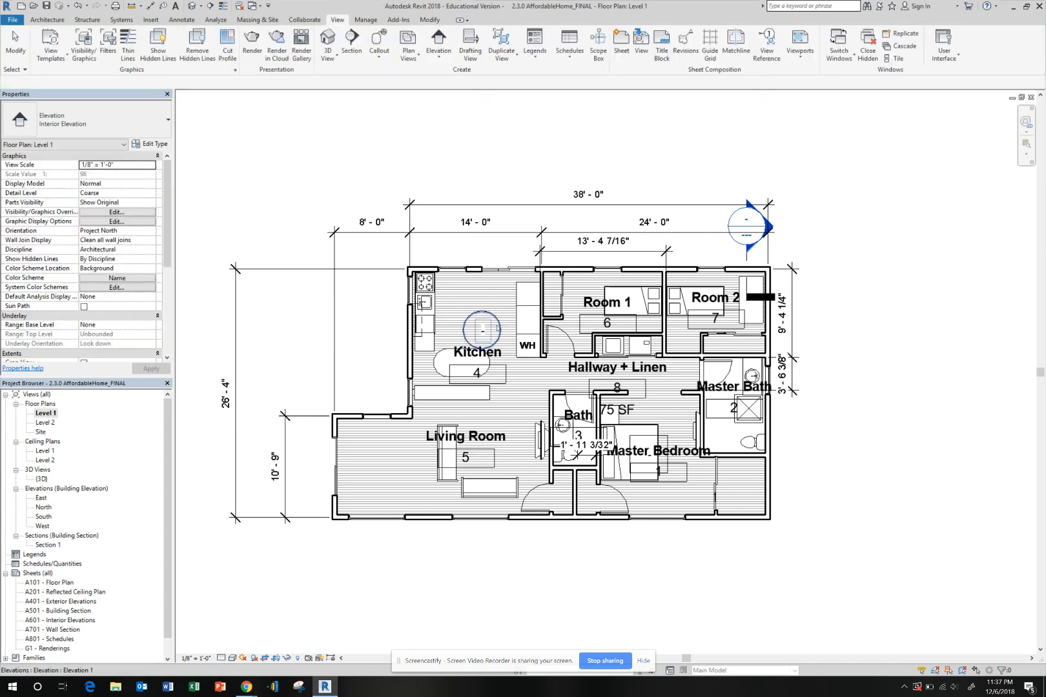
# - Delete the arrowless elevation marker in the kitchen and place a new Interior Elevation there, facing the exterior wall beyond the stove
pyautogui.click(496, 325)
pyautogui.press('Escape')
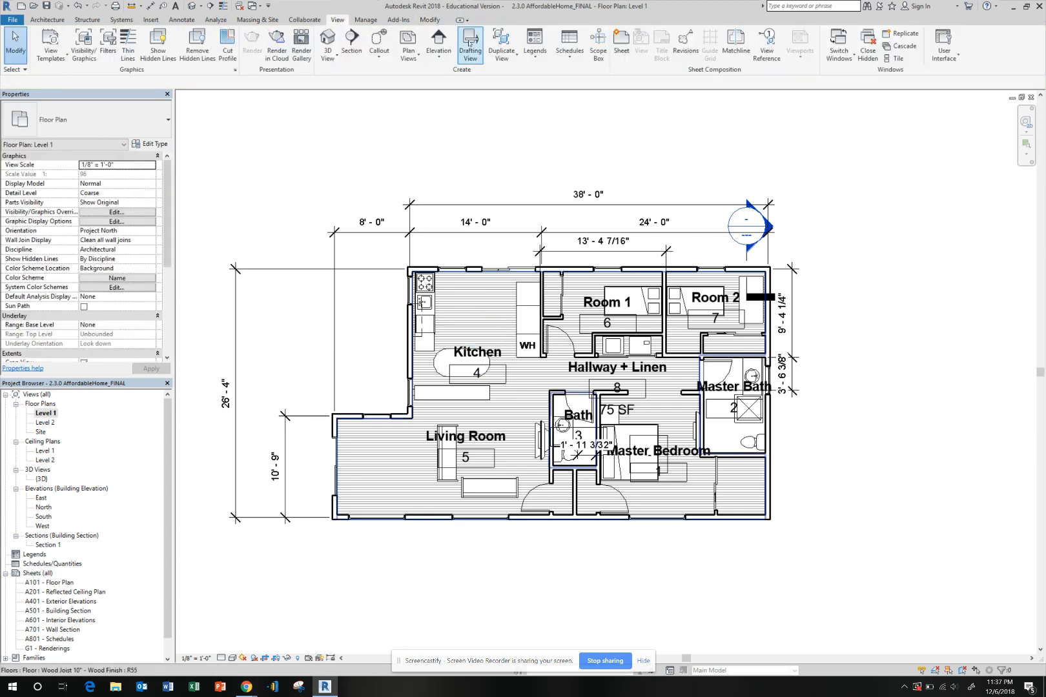
pyautogui.click(443, 57)
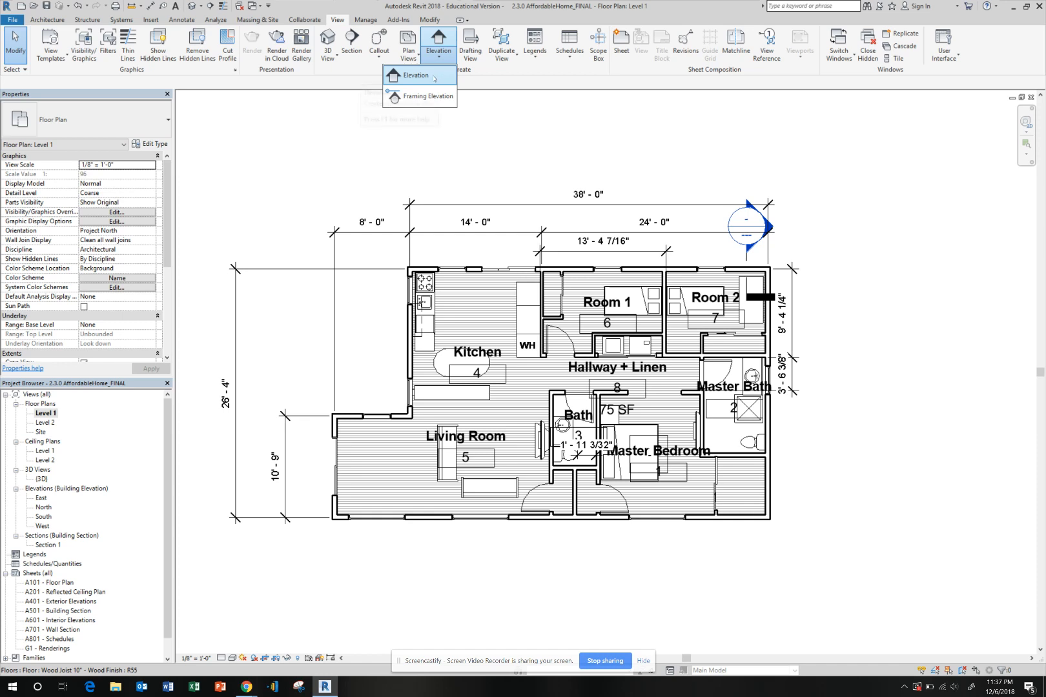
pyautogui.click(432, 76)
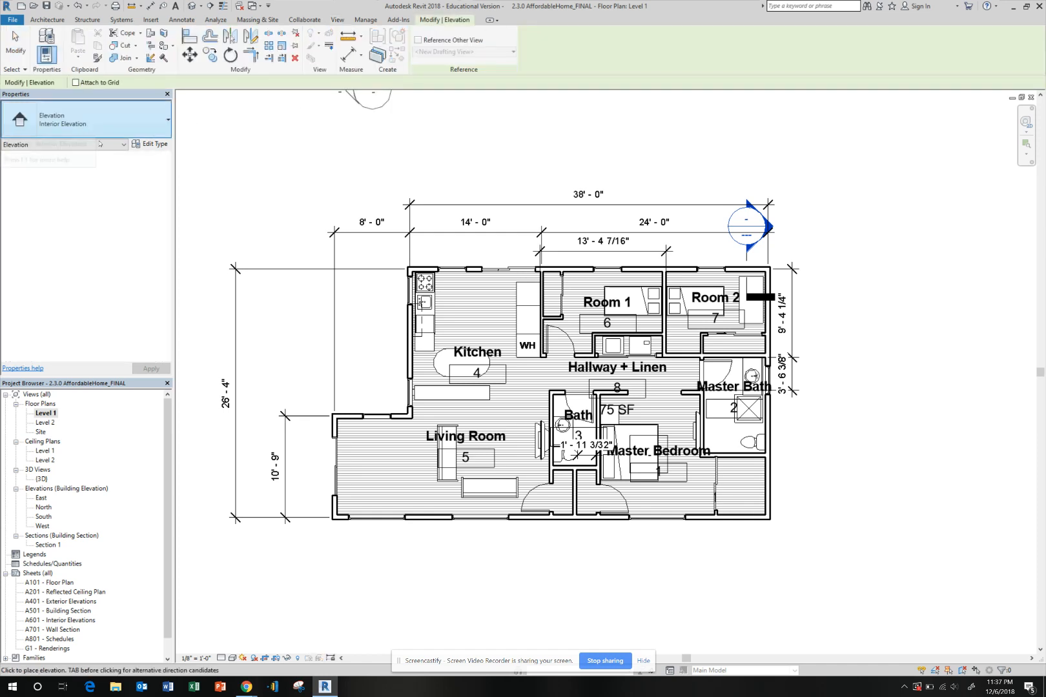
pyautogui.click(477, 325)
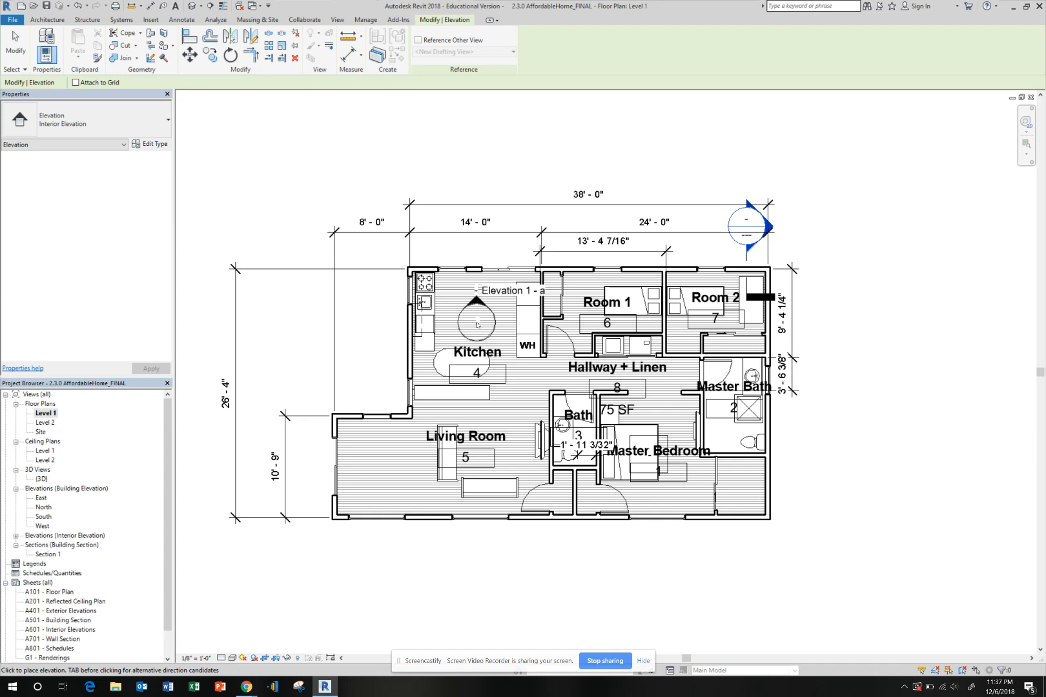
pyautogui.press('Escape')
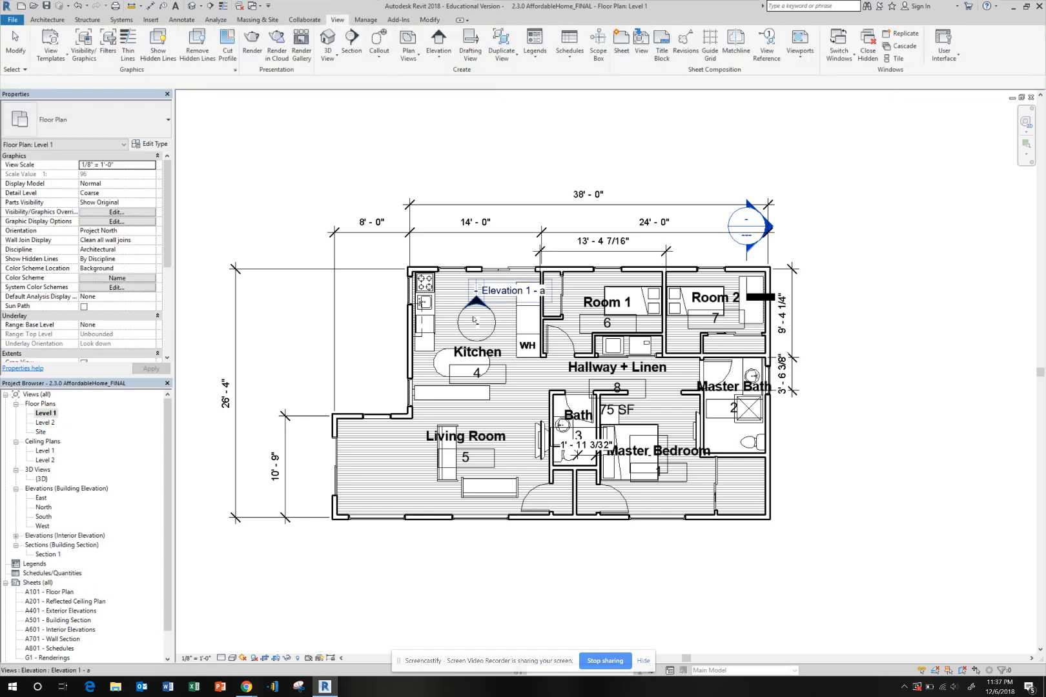
pyautogui.press('Escape')
# - Pull the kitchen elevation's far clip boundary in to just outside the exterior wall, about 6'-3" deep
pyautogui.click(488, 311)
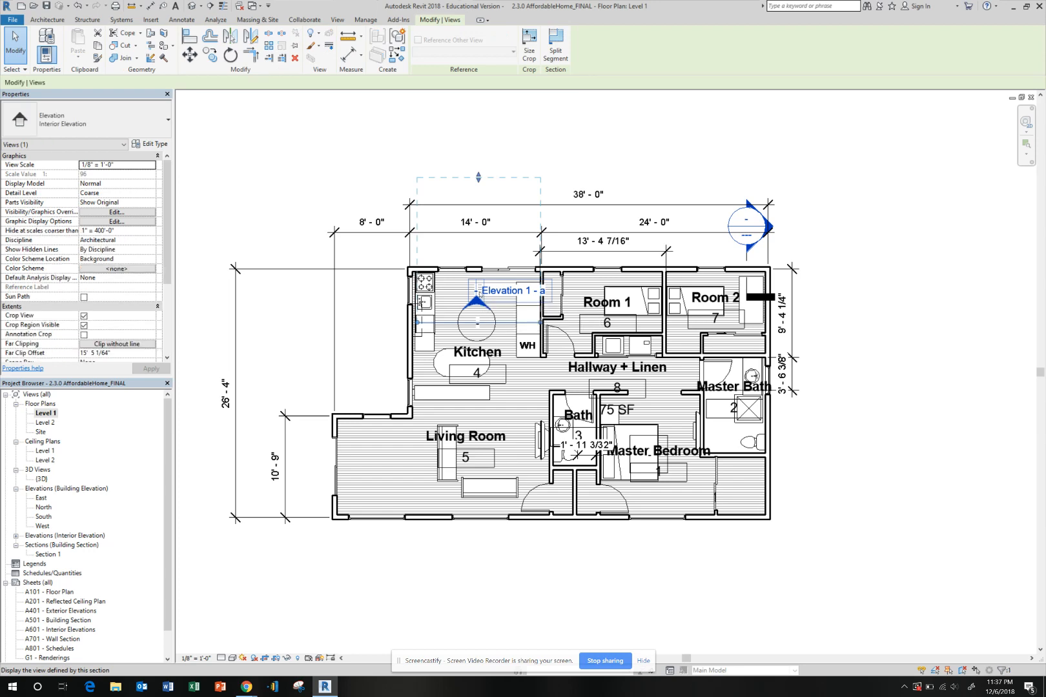
pyautogui.scroll(4, 481, 294)
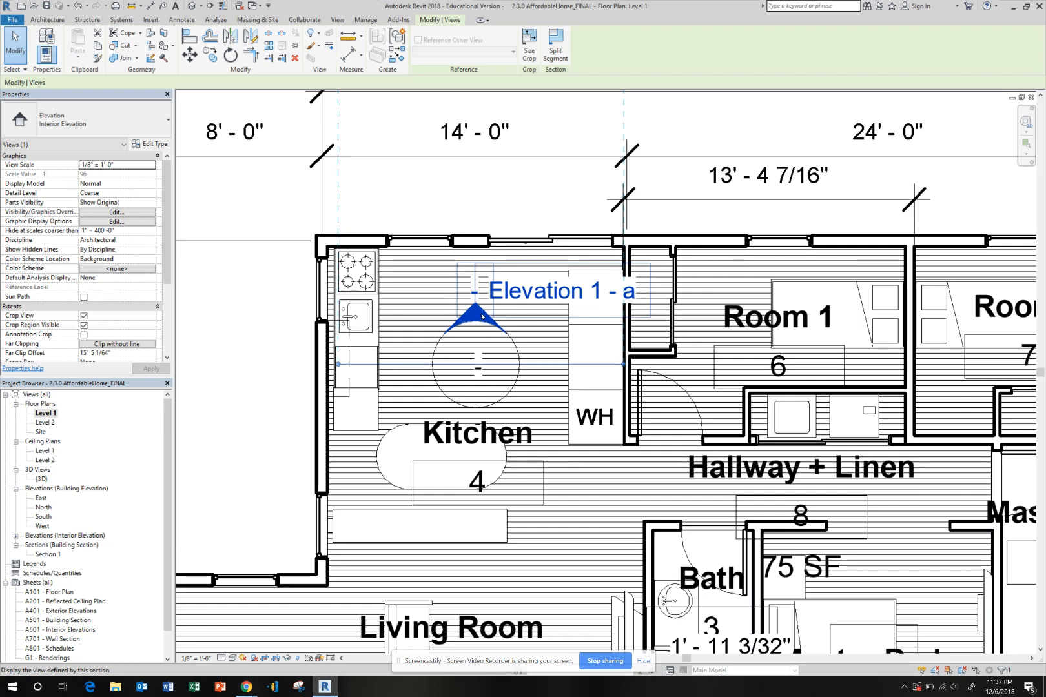
pyautogui.scroll(-1, 483, 316)
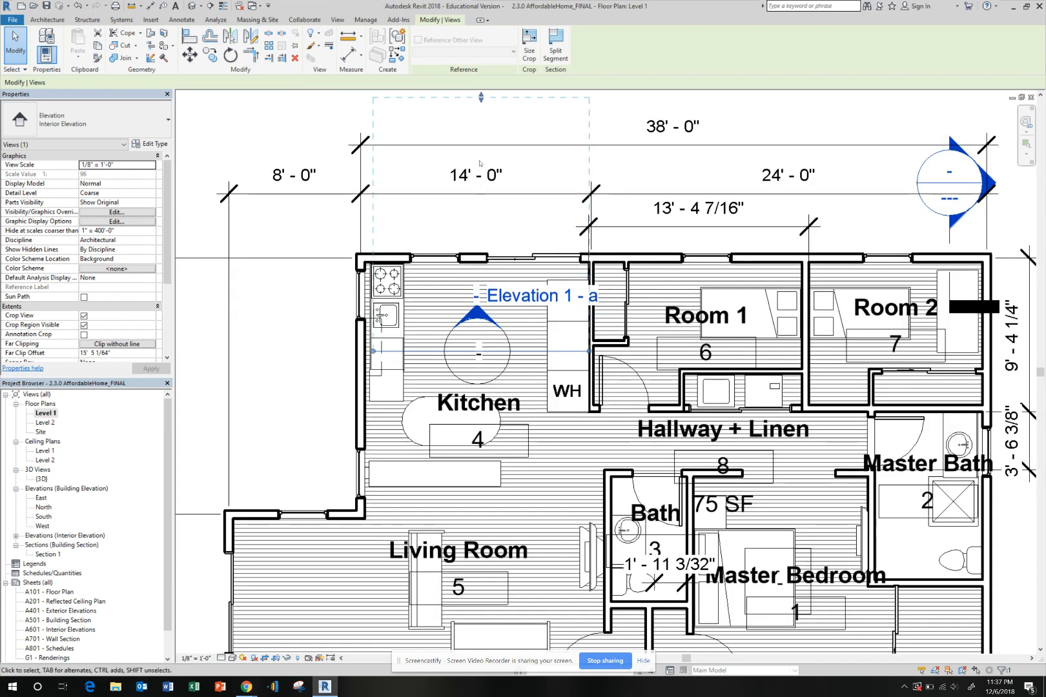
pyautogui.moveTo(480, 98); pyautogui.dragTo(483, 125)
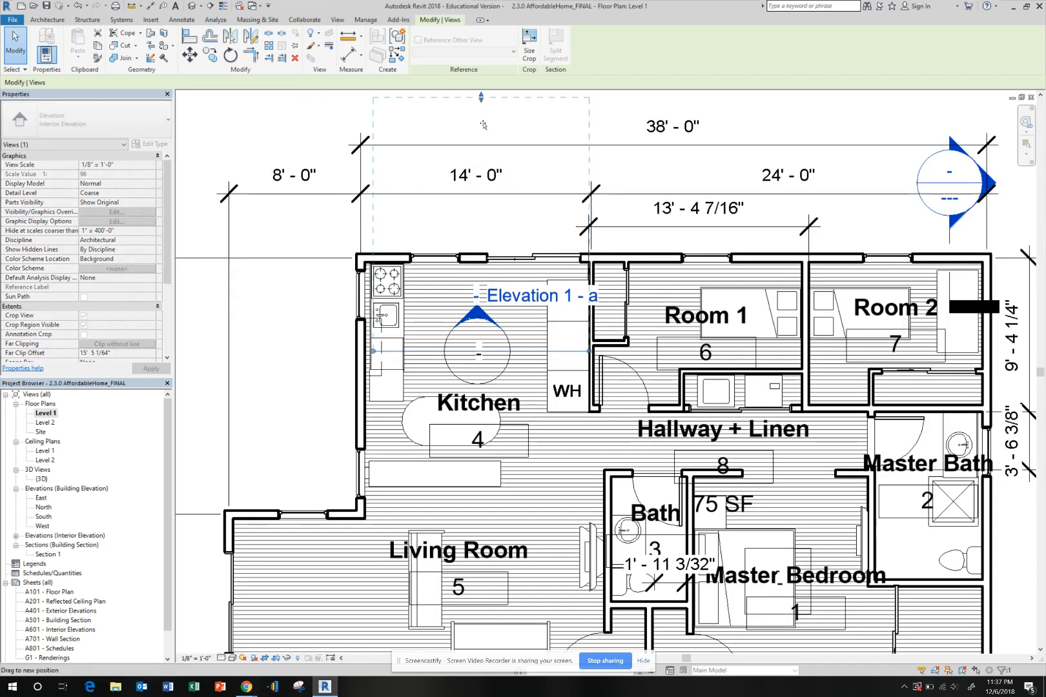
pyautogui.moveTo(479, 173); pyautogui.dragTo(477, 222)
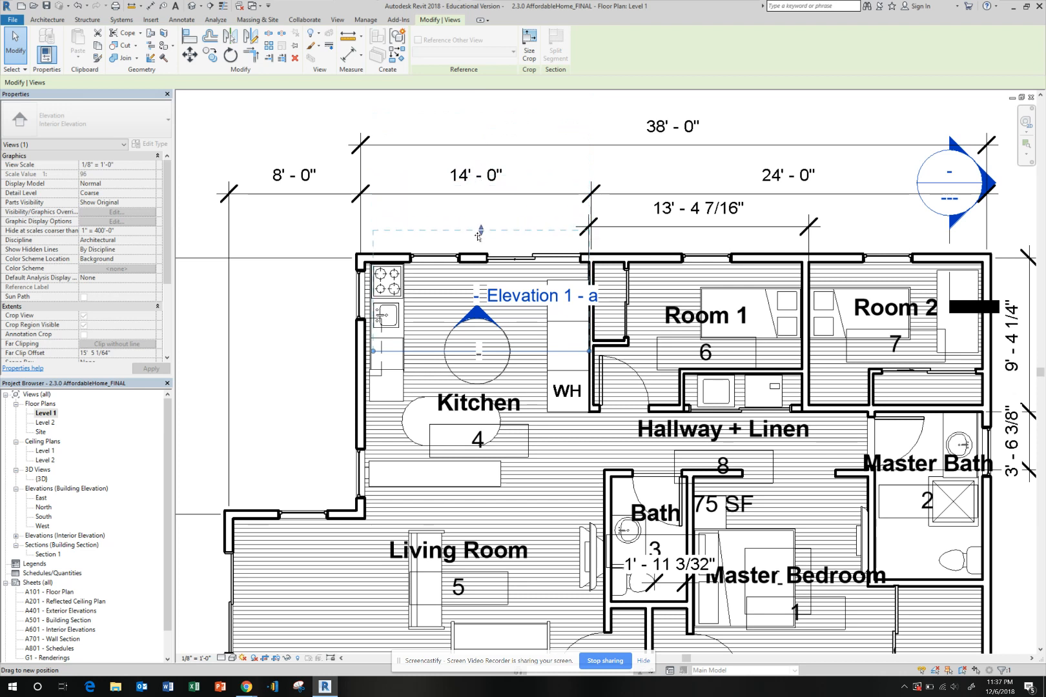
pyautogui.moveTo(476, 272); pyautogui.dragTo(476, 274)
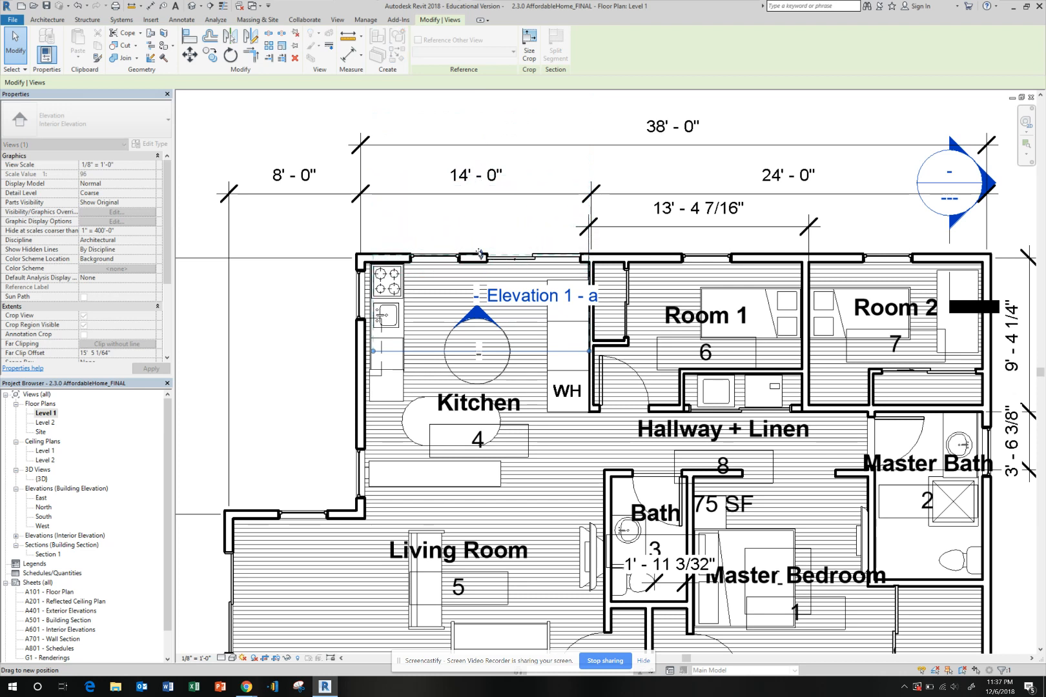
pyautogui.moveTo(480, 253); pyautogui.dragTo(480, 250)
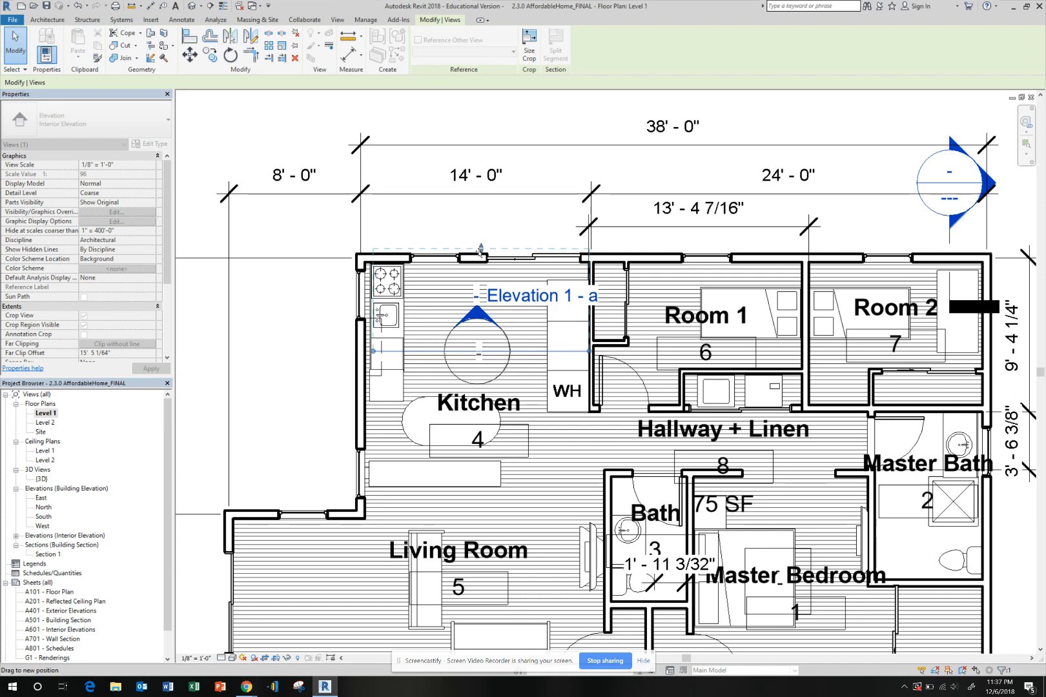
pyautogui.click(287, 329)
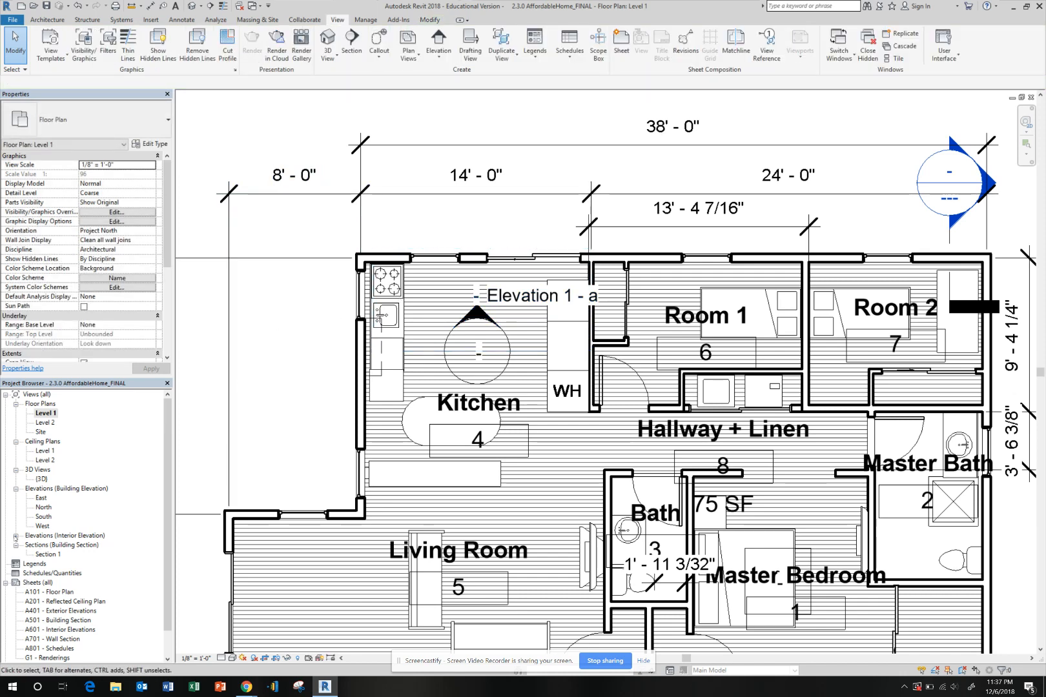
# - Open the new kitchen interior elevation view and select its crop region to check what it covers
pyautogui.click(15, 536)
pyautogui.doubleClick(55, 545)
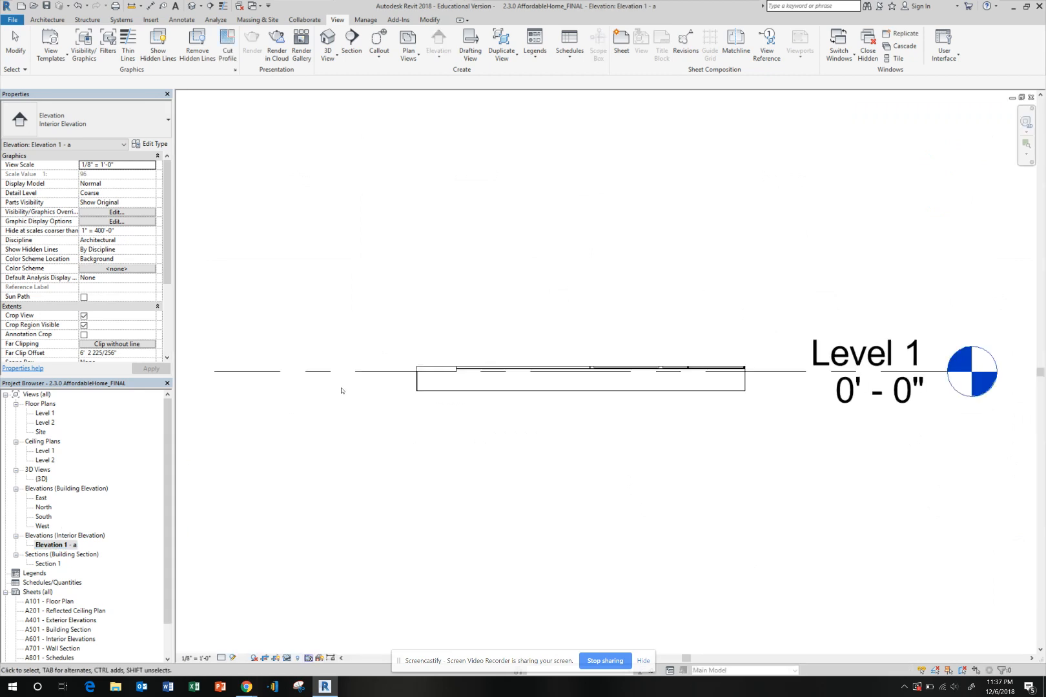
pyautogui.click(562, 391)
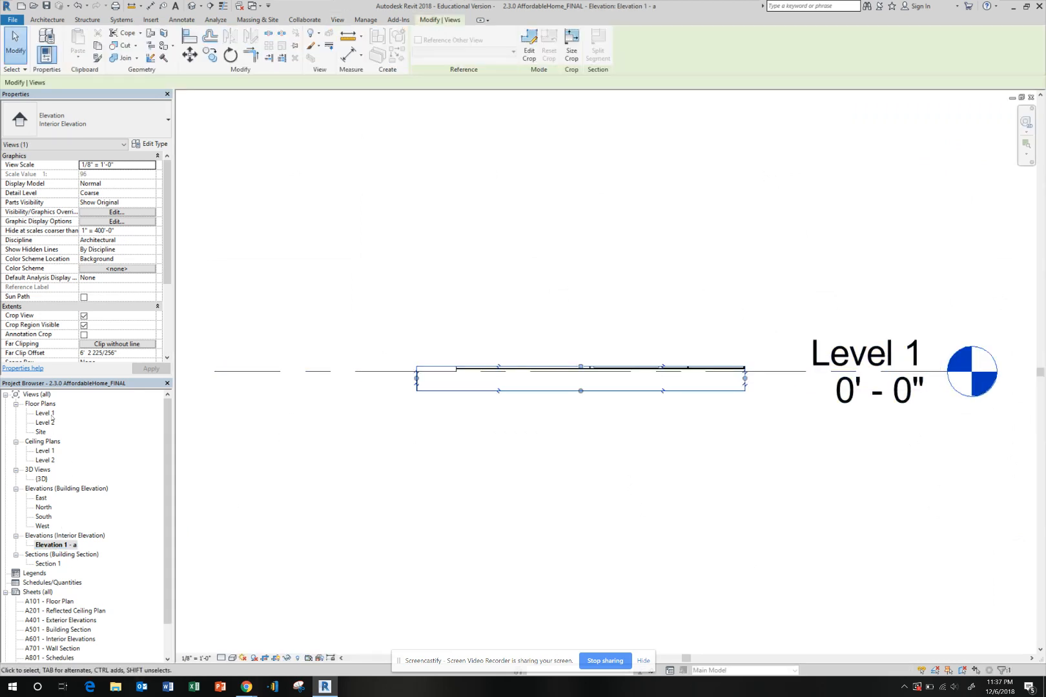
# - On the Level 1 plan, move the kitchen elevation's far clip boundary just inside the exterior wall, about 5'-0" deep
pyautogui.doubleClick(45, 413)
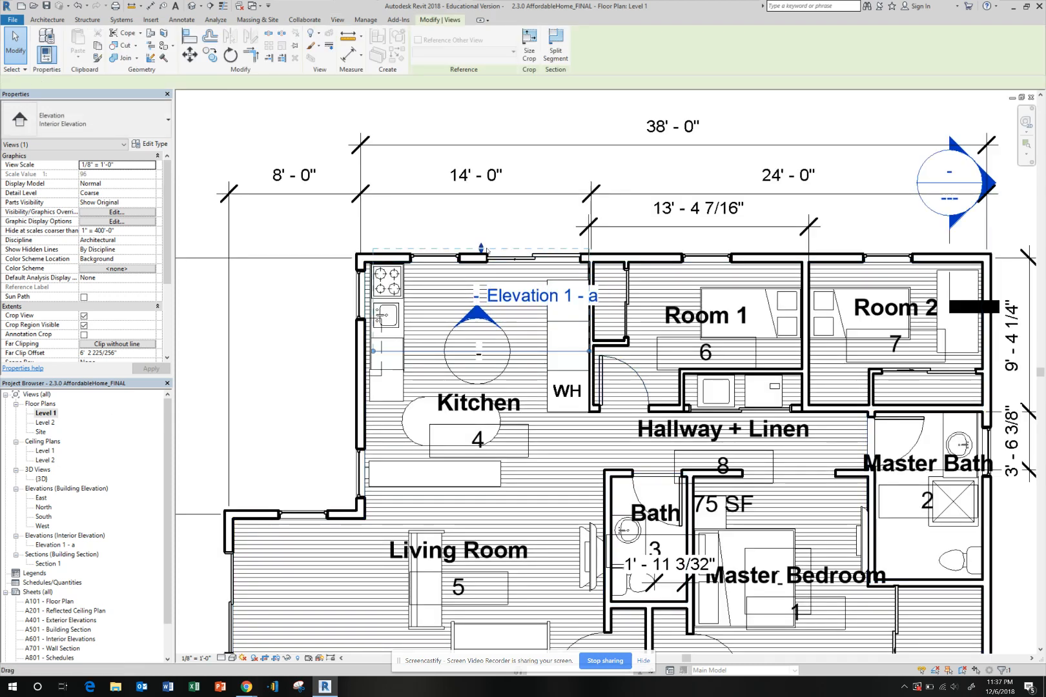
pyautogui.moveTo(487, 251); pyautogui.dragTo(503, 273)
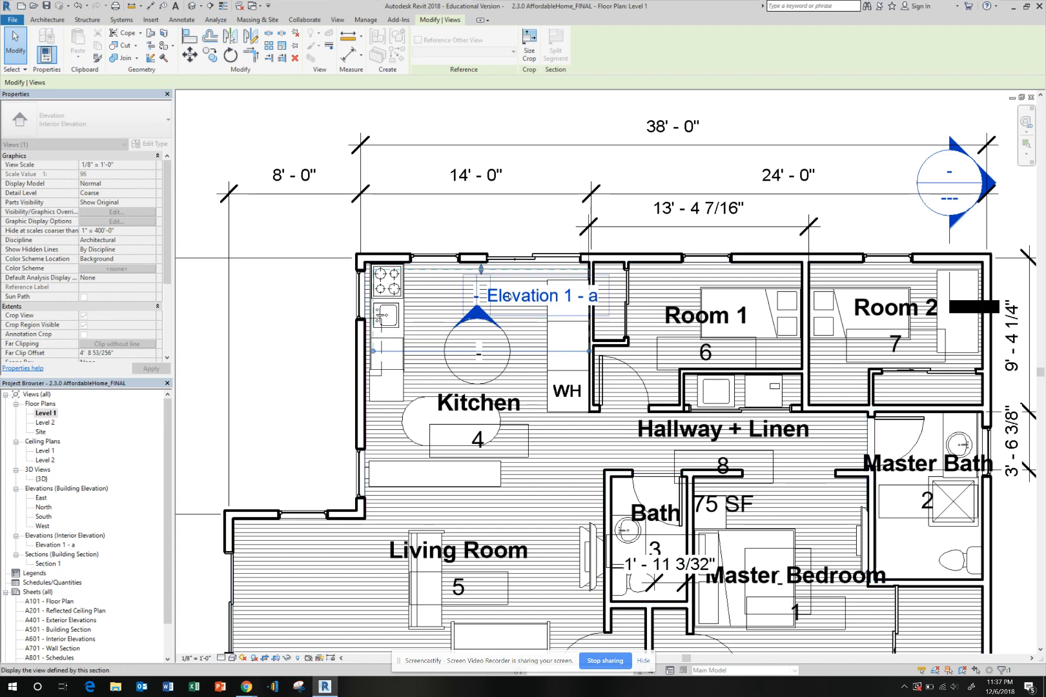
pyautogui.click(207, 390)
# - In the kitchen interior elevation view, raise the upper edge of the crop region to just above the ceiling
pyautogui.doubleClick(55, 545)
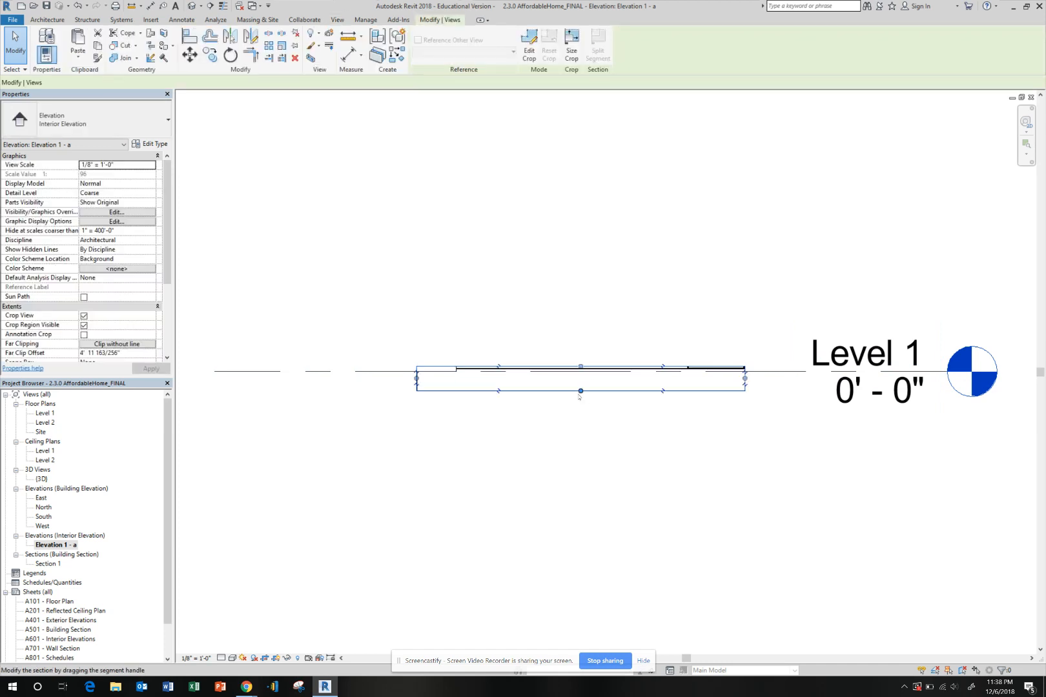
pyautogui.click(584, 368)
pyautogui.moveTo(581, 367); pyautogui.dragTo(585, 155)
pyautogui.scroll(1, 583, 355)
pyautogui.scroll(-1, 583, 355)
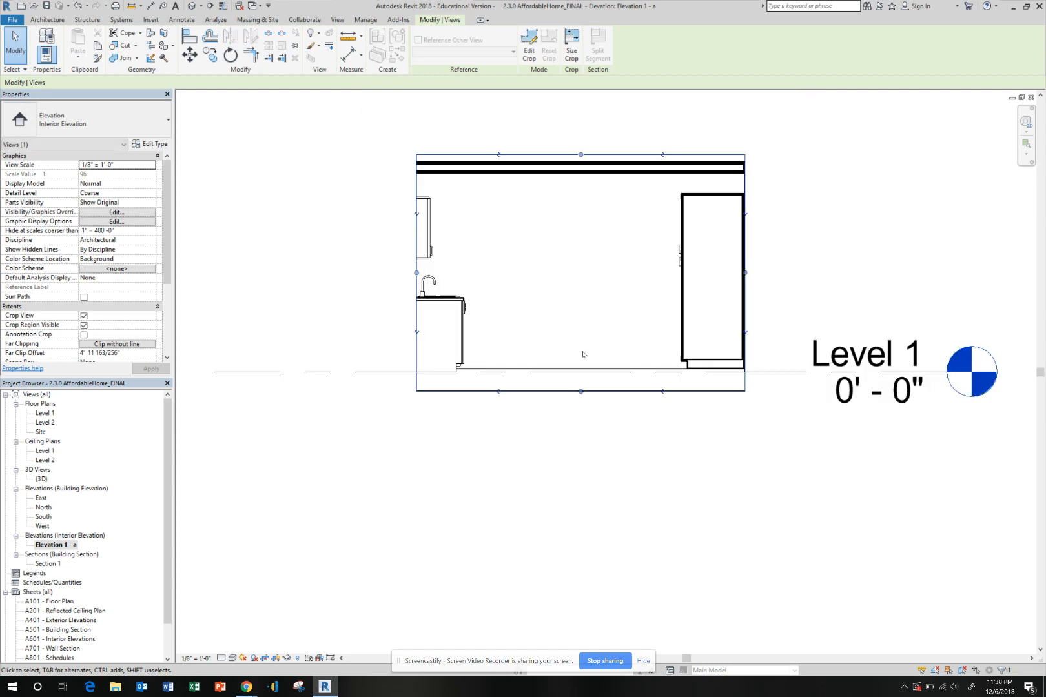
pyautogui.scroll(-1, 583, 354)
pyautogui.scroll(3, 571, 192)
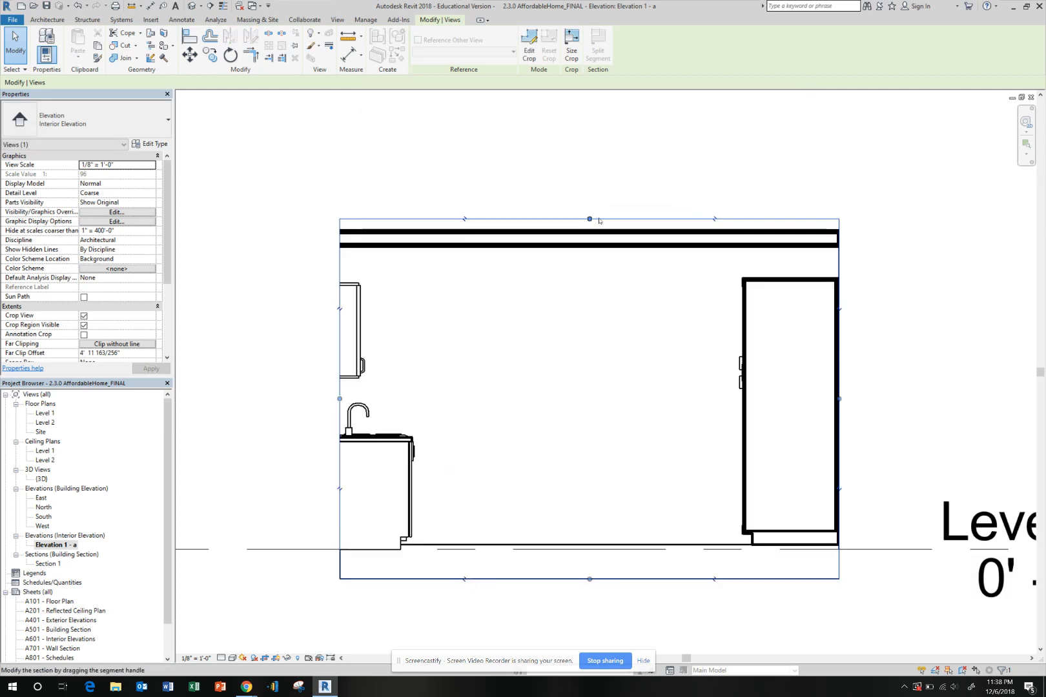
pyautogui.moveTo(589, 153); pyautogui.dragTo(600, 215)
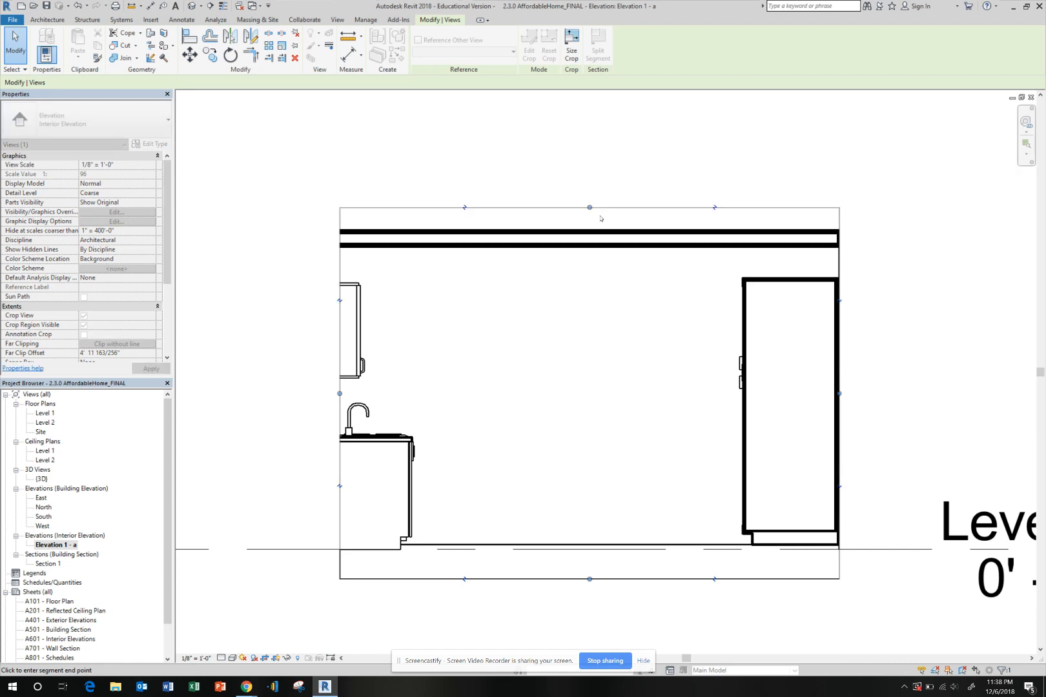
pyautogui.click(880, 346)
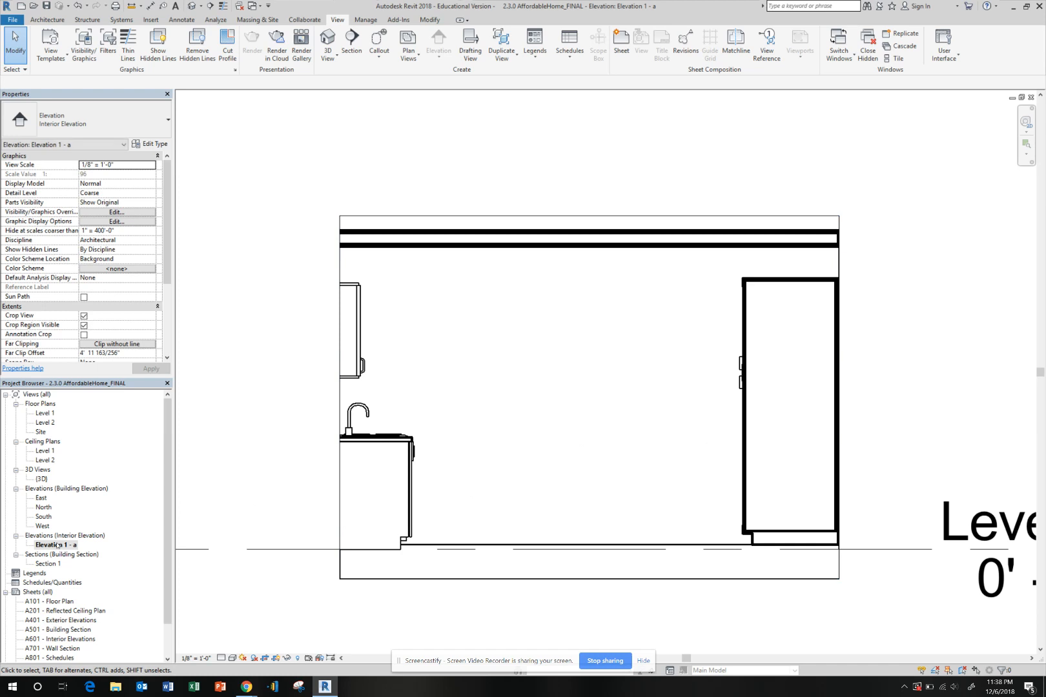
# - On the Level 1 plan, turn on the three remaining view directions of the kitchen elevation marker, creating views facing all four walls
pyautogui.doubleClick(46, 413)
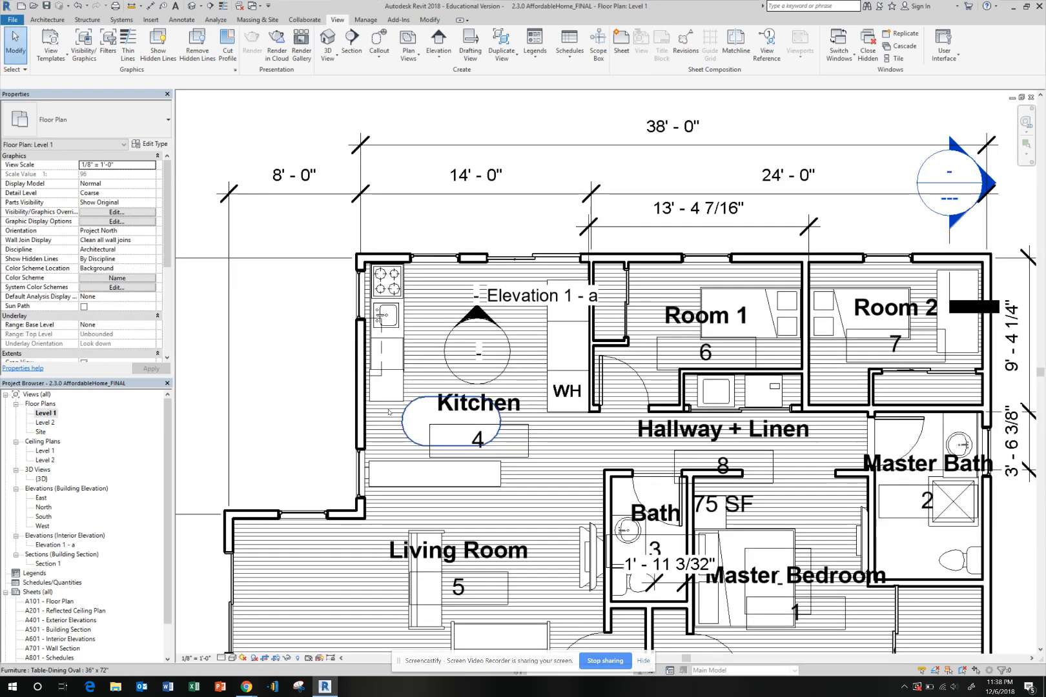
pyautogui.click(511, 355)
pyautogui.click(328, 334)
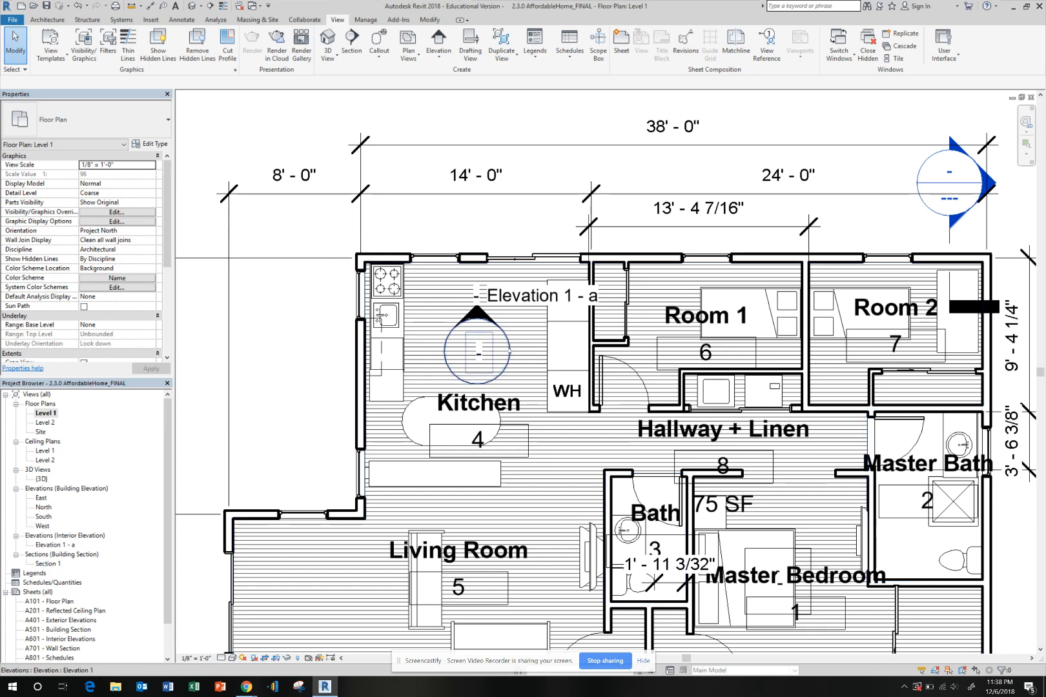
pyautogui.click(510, 352)
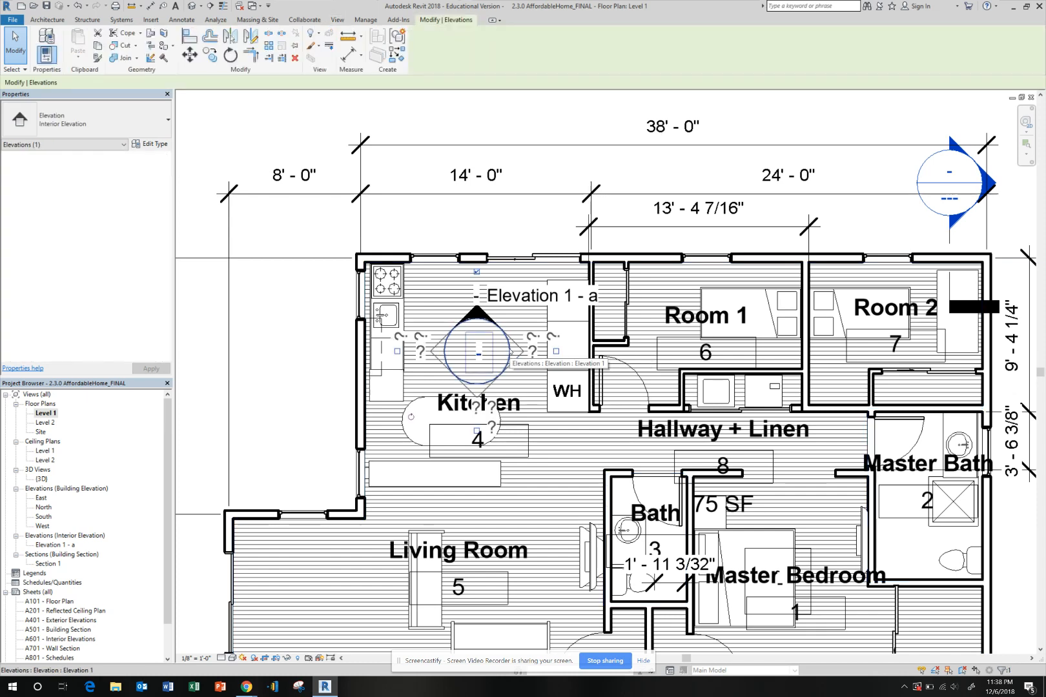
pyautogui.click(556, 352)
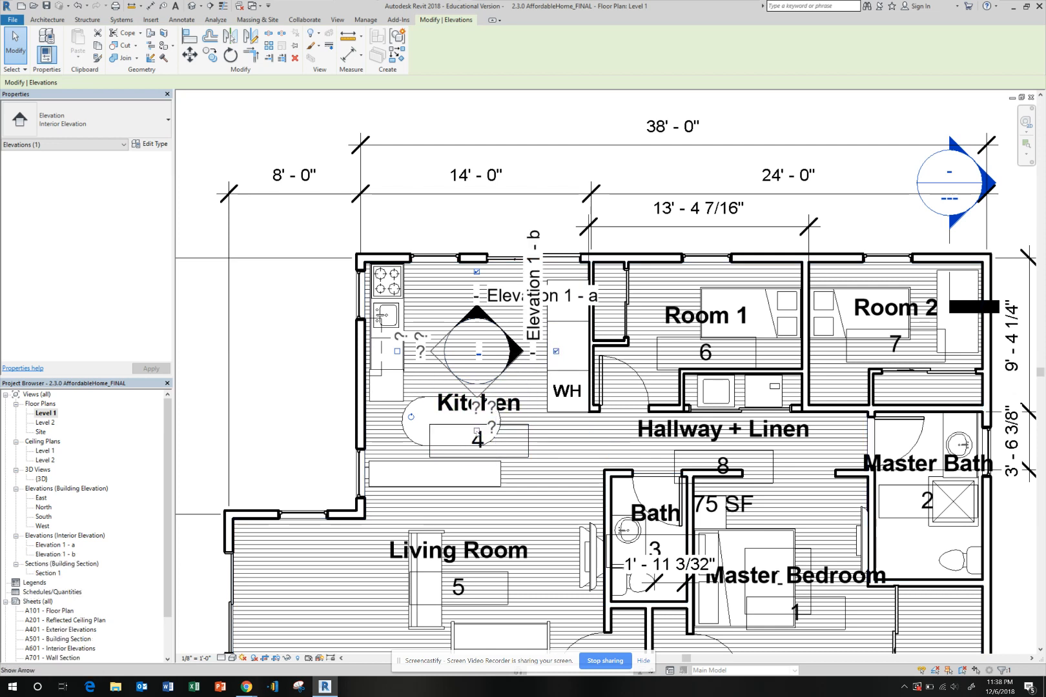
pyautogui.click(476, 431)
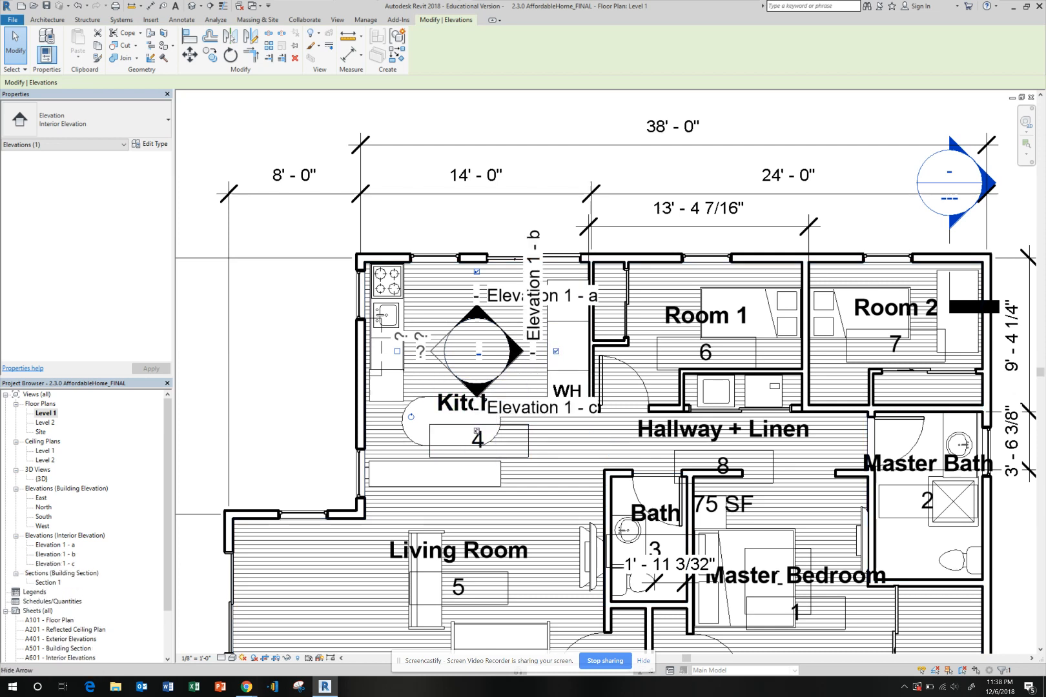
pyautogui.click(397, 352)
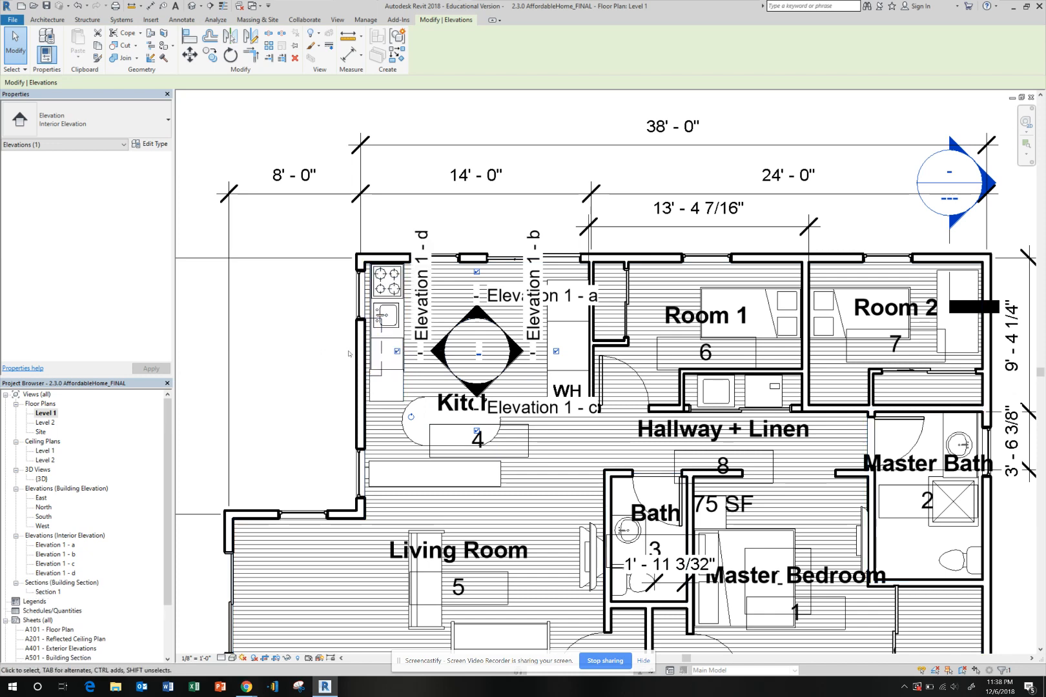
# - Pull the far clip boundary of Elevation 1 - d in to just outside the kitchen's exterior wall, about 8'-1" deep
pyautogui.click(437, 353)
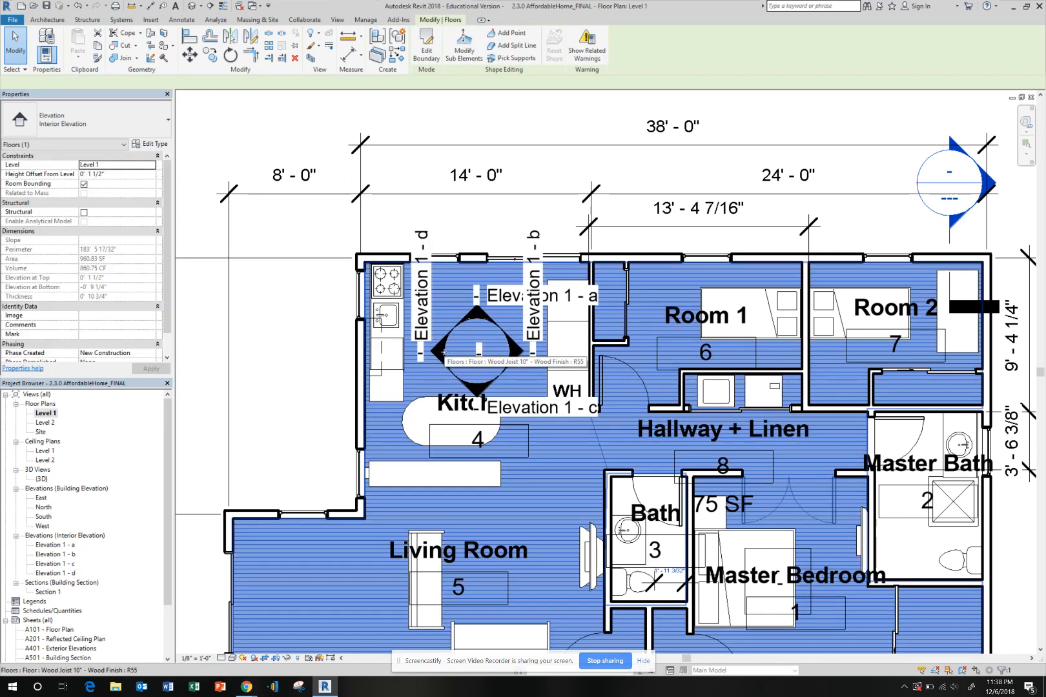
pyautogui.press('Escape')
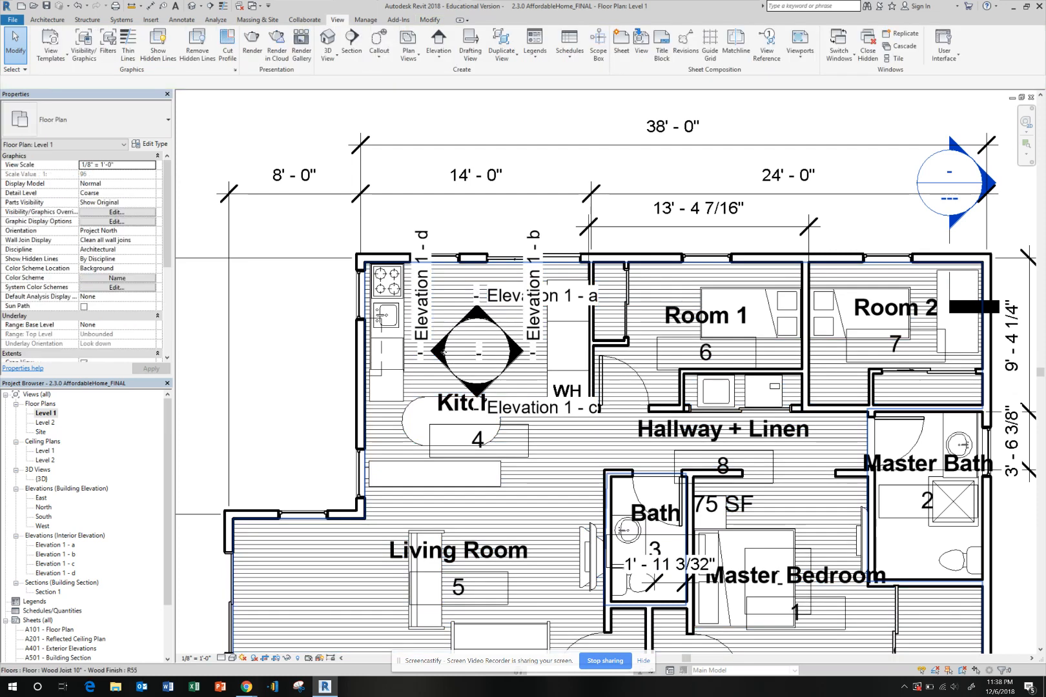
pyautogui.press('Tab')
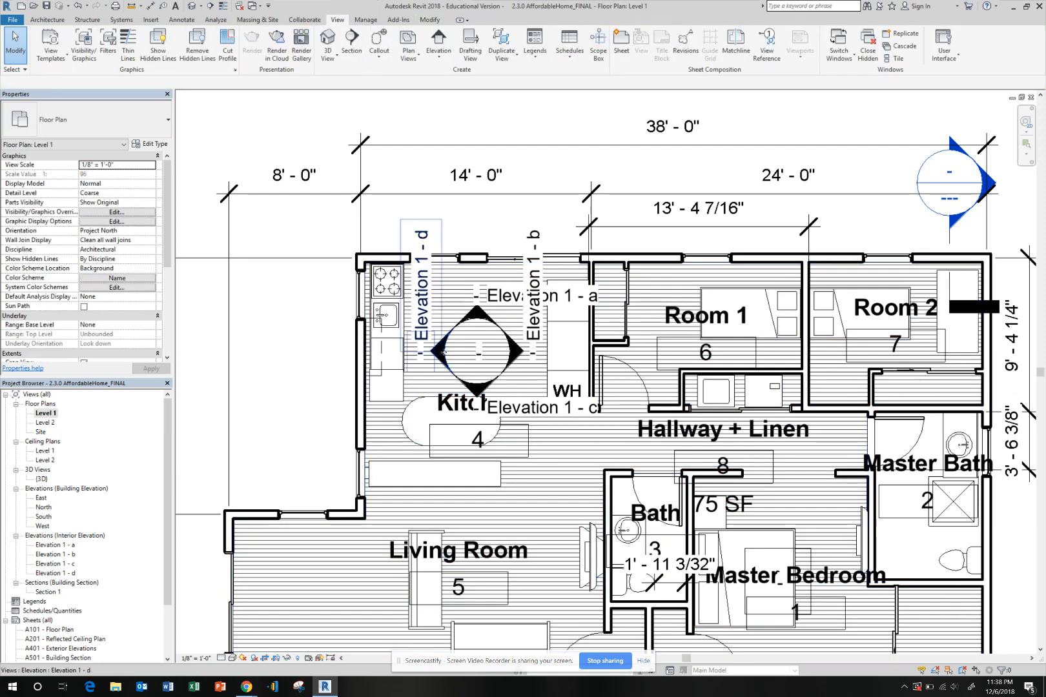
pyautogui.click(443, 352)
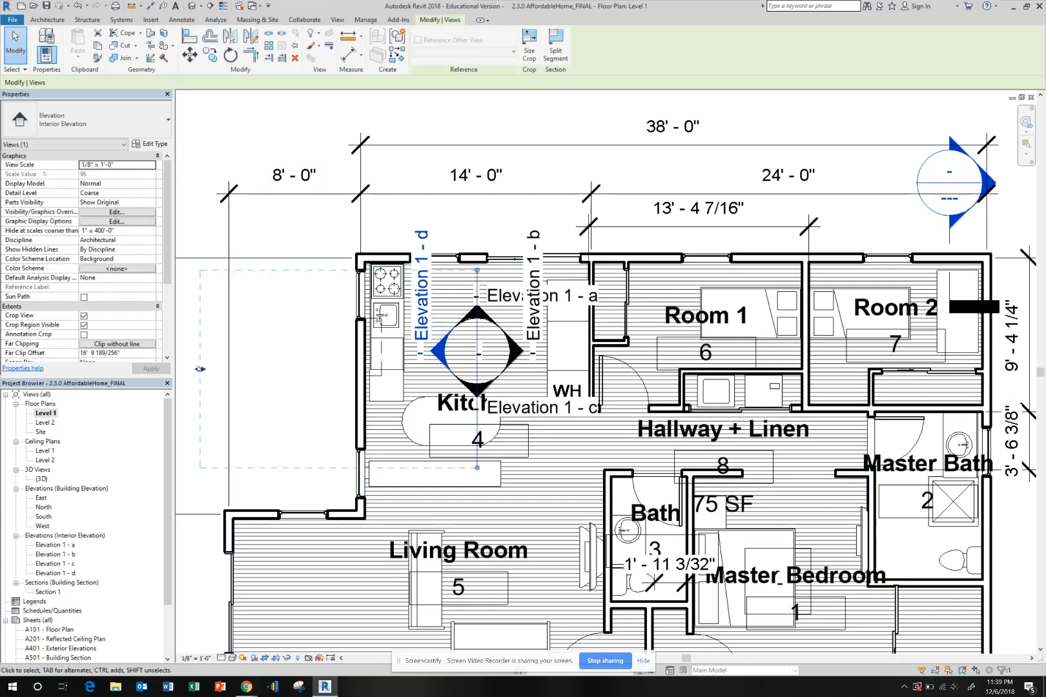
pyautogui.moveTo(298, 369); pyautogui.dragTo(349, 366)
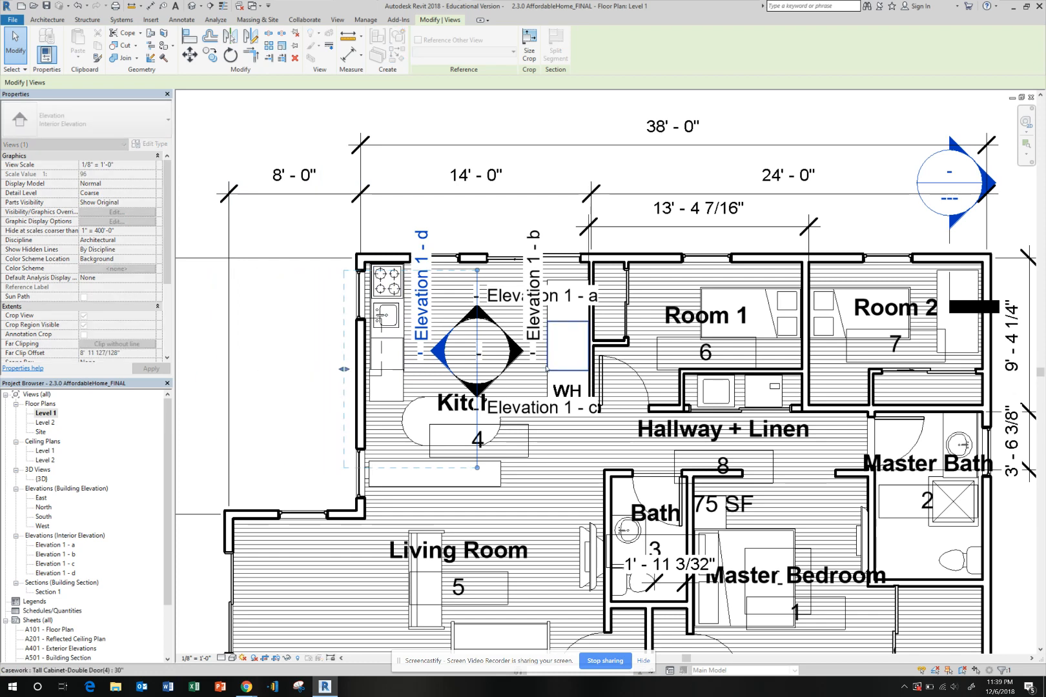
# - Pull the far clip boundary of Elevation 1 - b in to the wall between the kitchen and Room 1, about 7'-0" deep
pyautogui.click(516, 354)
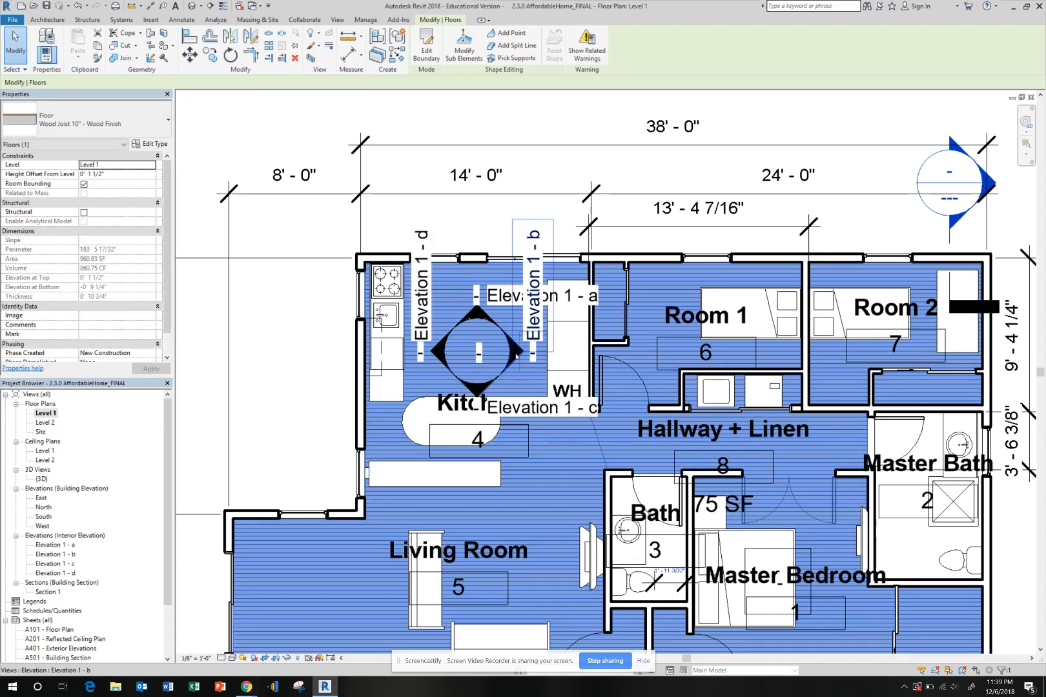
pyautogui.click(517, 355)
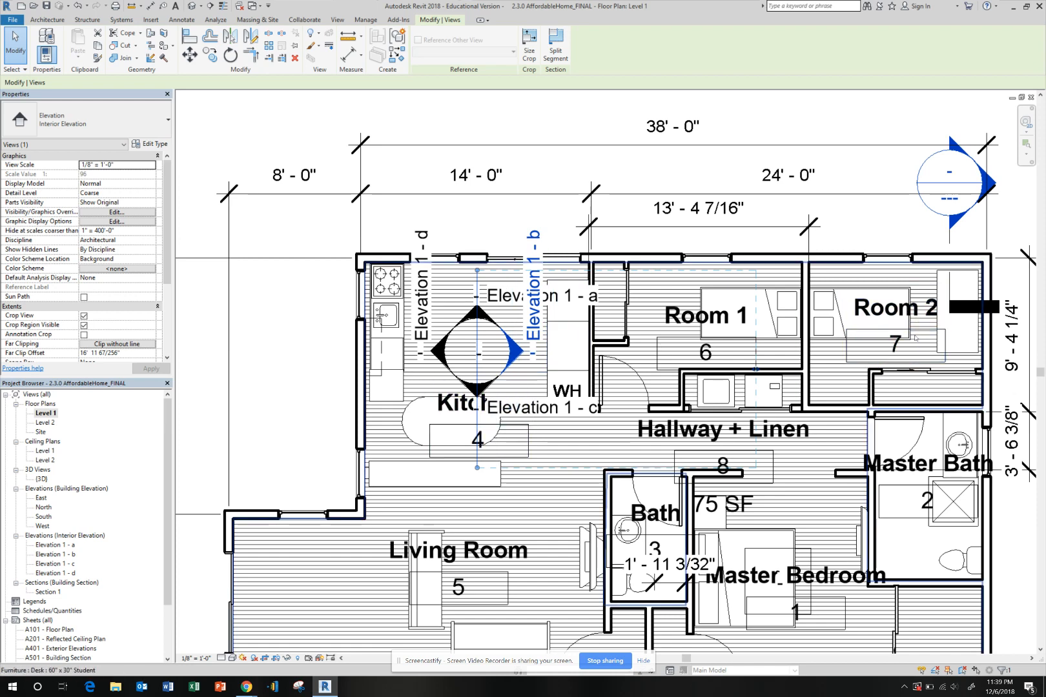
pyautogui.click(755, 275)
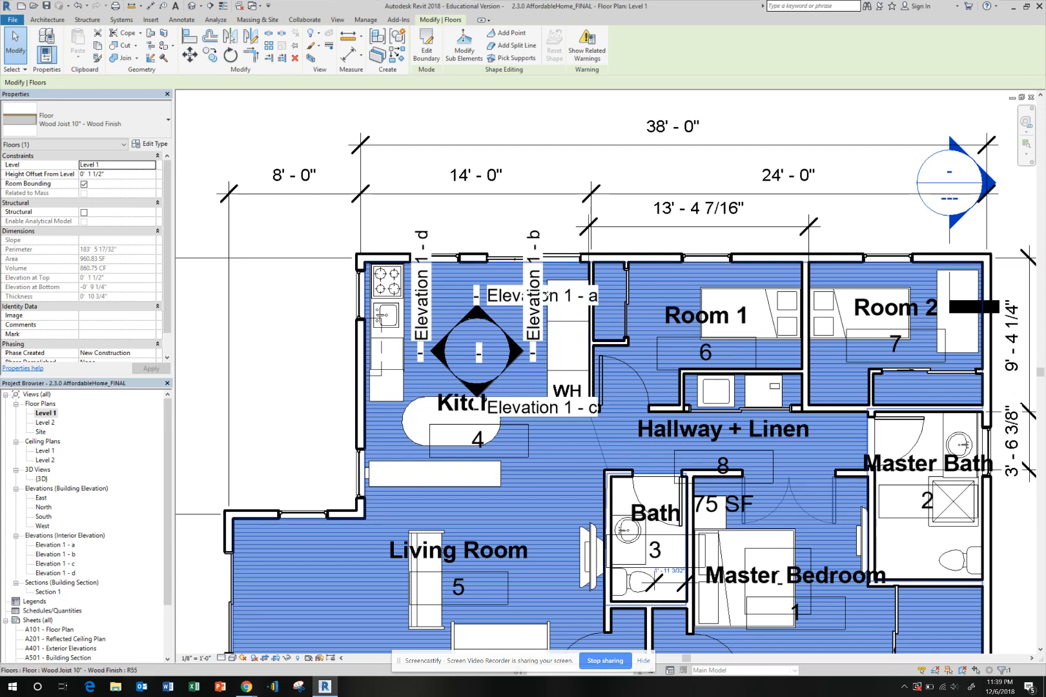
pyautogui.press('Escape')
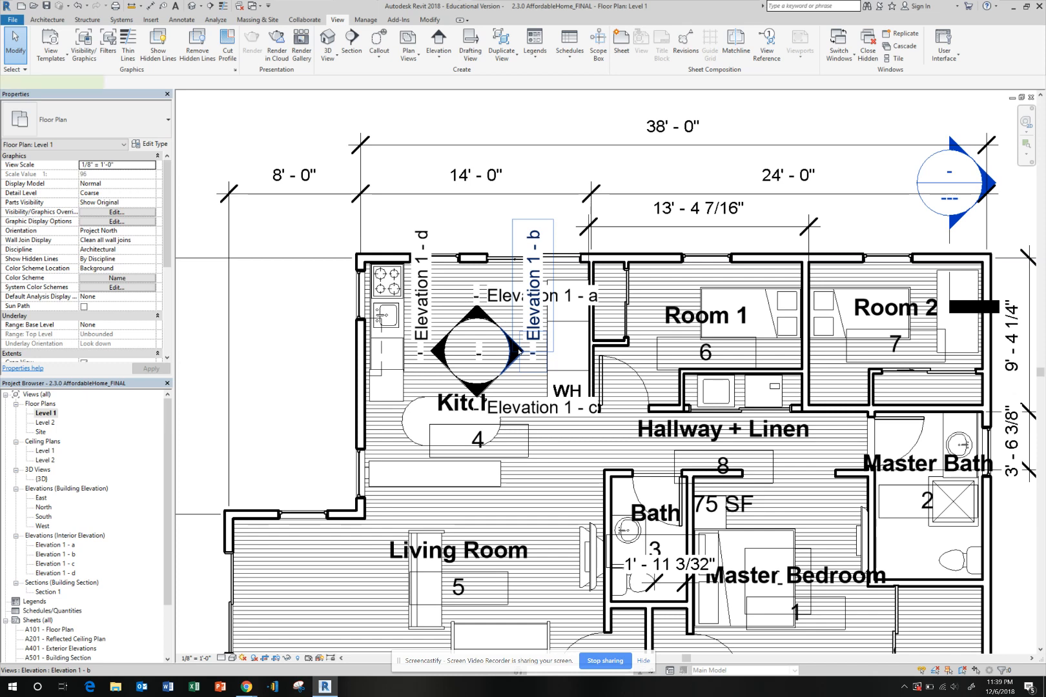
pyautogui.click(517, 352)
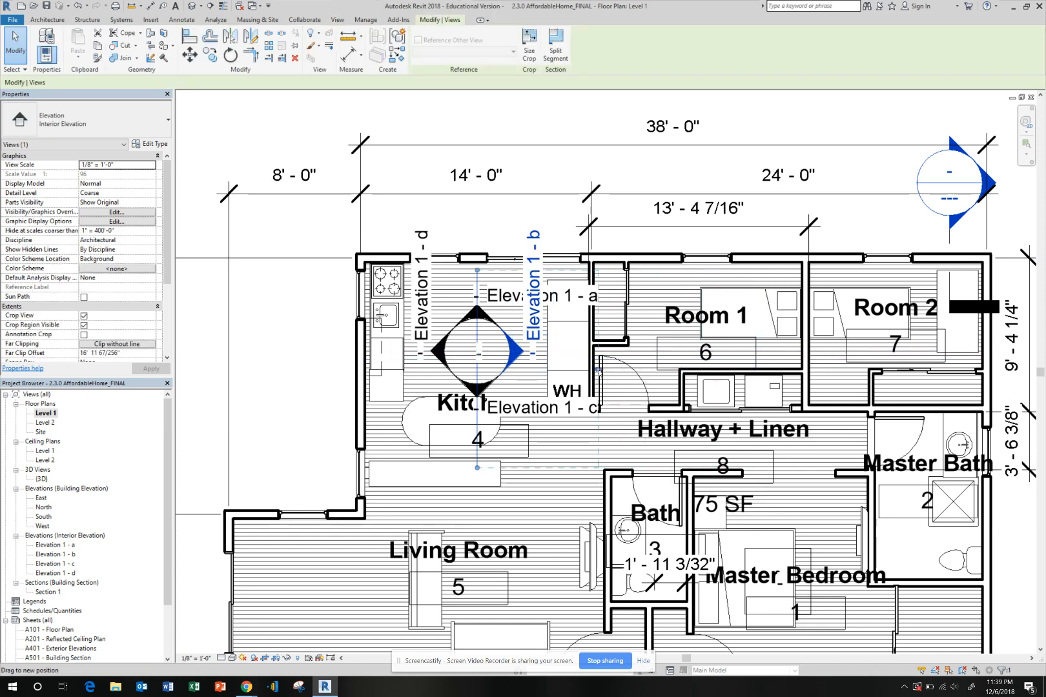
pyautogui.moveTo(598, 372); pyautogui.dragTo(592, 370)
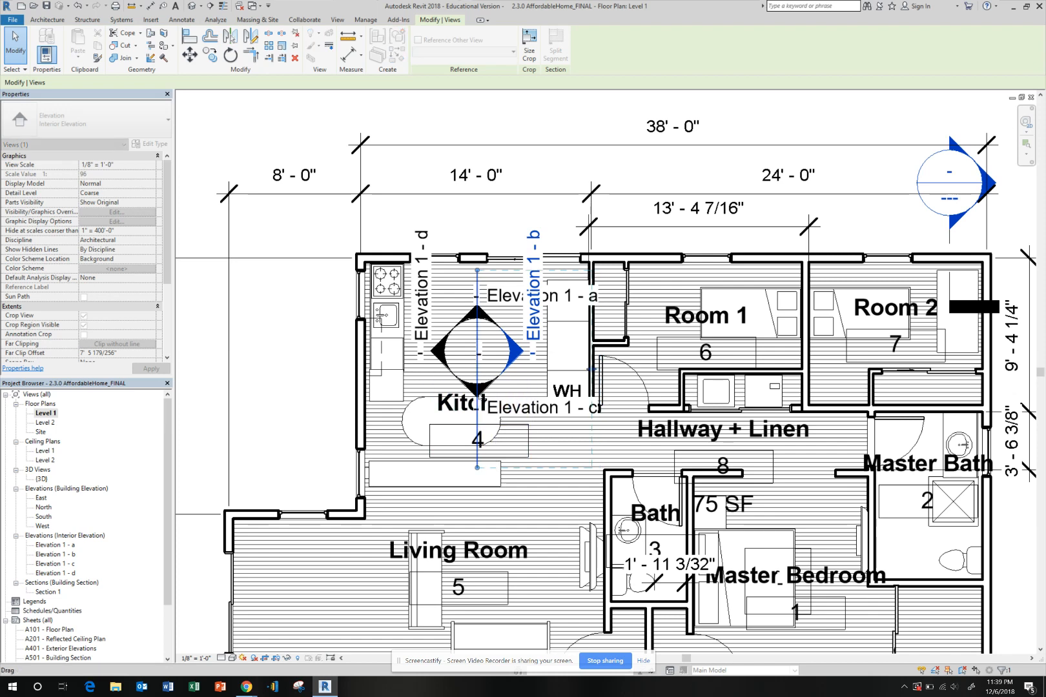
# - Pull the far clip boundary of Elevation 1 - c in to just past the island counter, about 8'-7" deep
pyautogui.moveTo(479, 395); pyautogui.dragTo(481, 398)
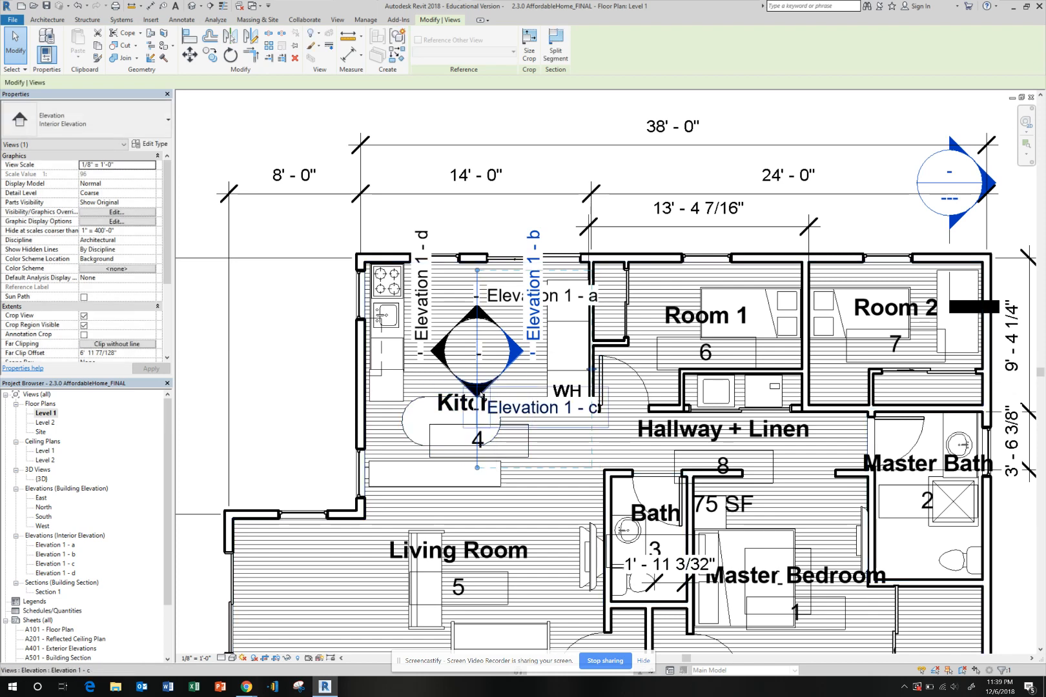
pyautogui.moveTo(481, 395); pyautogui.dragTo(481, 638)
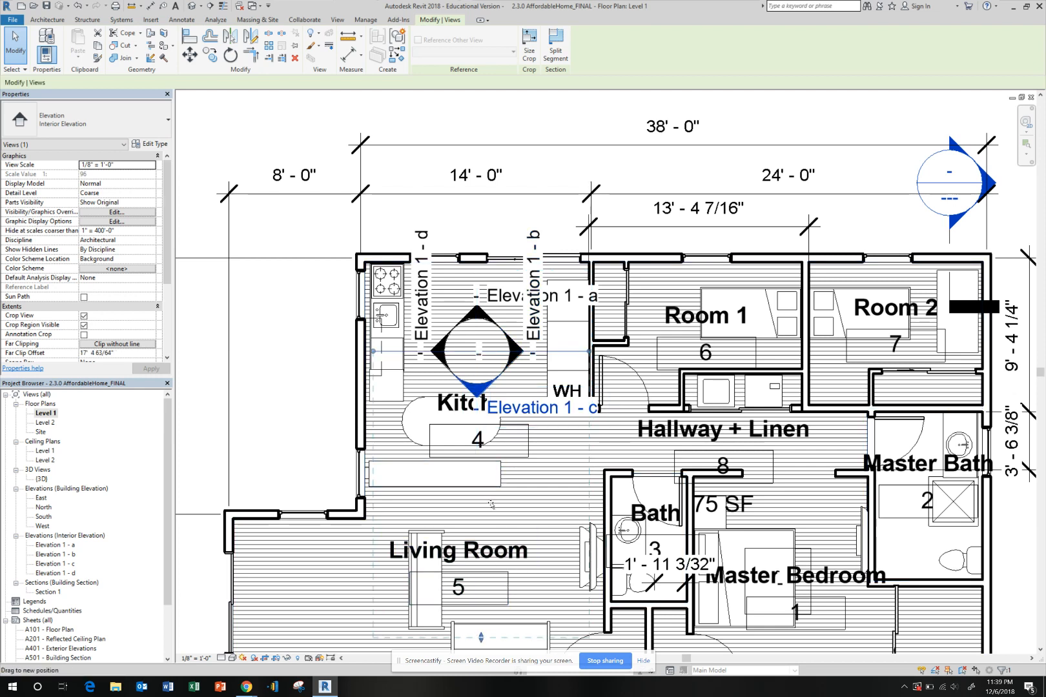
pyautogui.moveTo(494, 453); pyautogui.dragTo(504, 498)
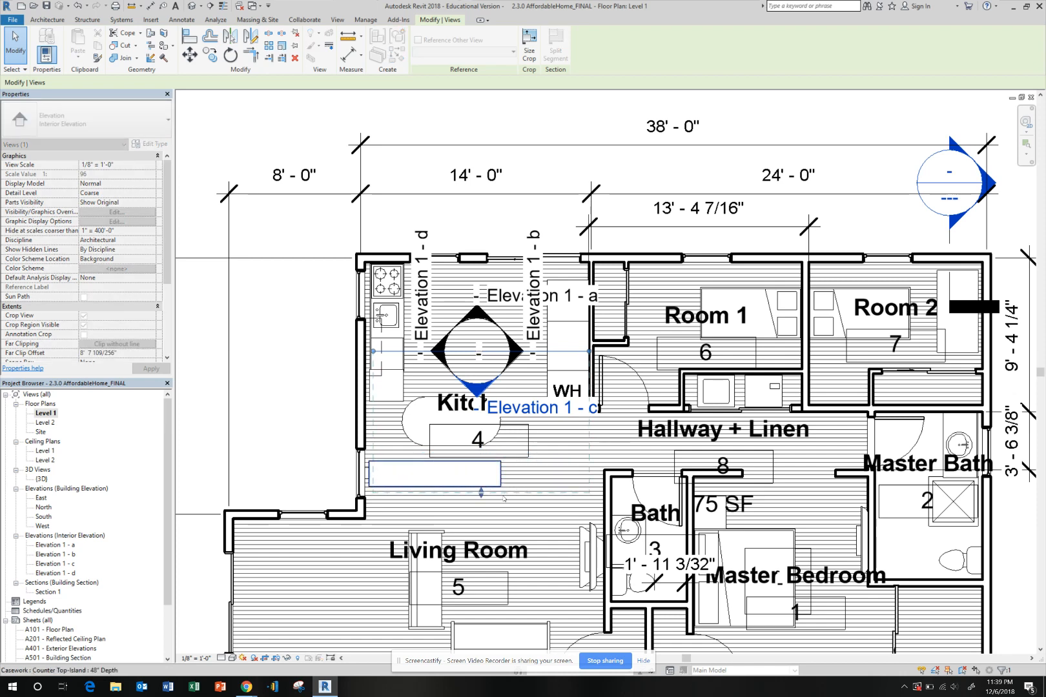
# - In Elevation 1 - b and Elevation 1 - c, raise the upper edge of the crop region to just above the ceiling
pyautogui.doubleClick(65, 555)
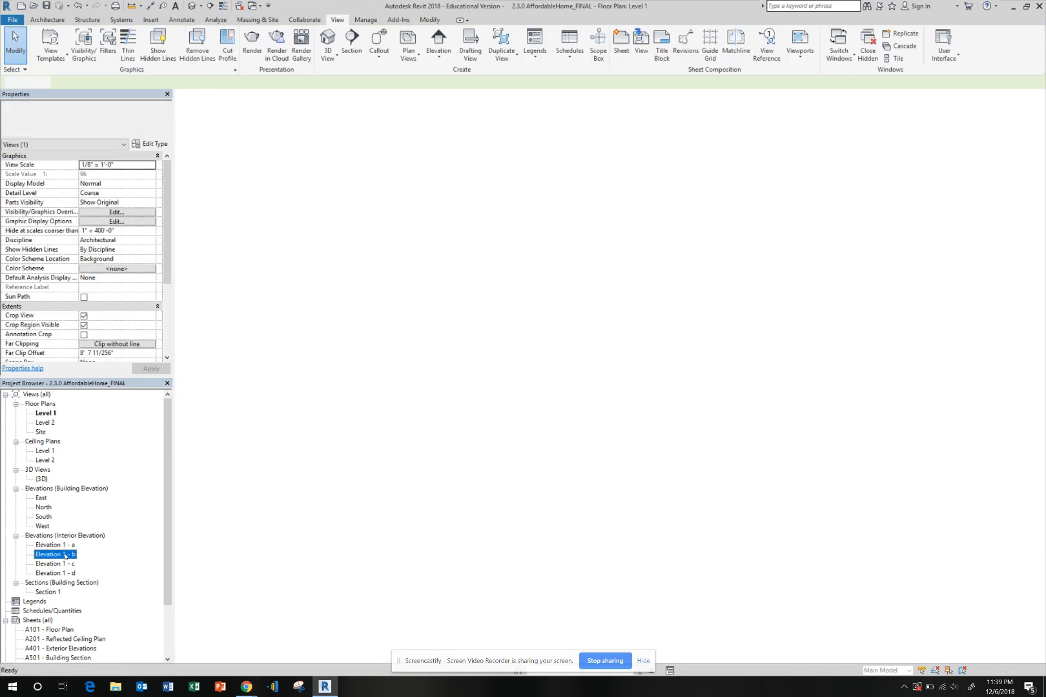
pyautogui.click(583, 371)
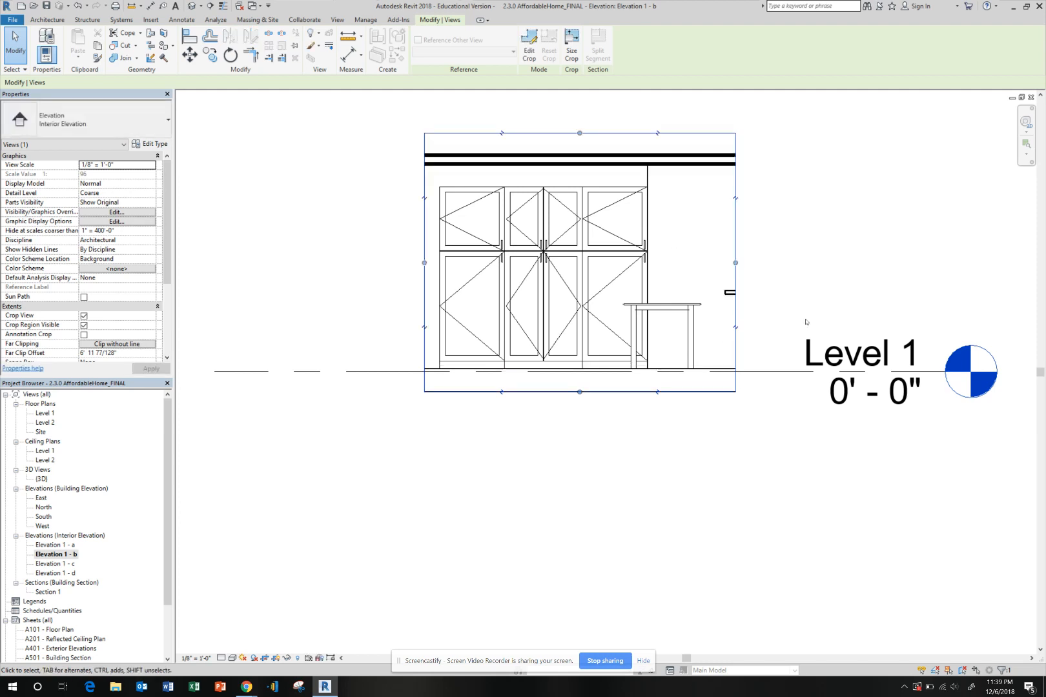
pyautogui.doubleClick(48, 563)
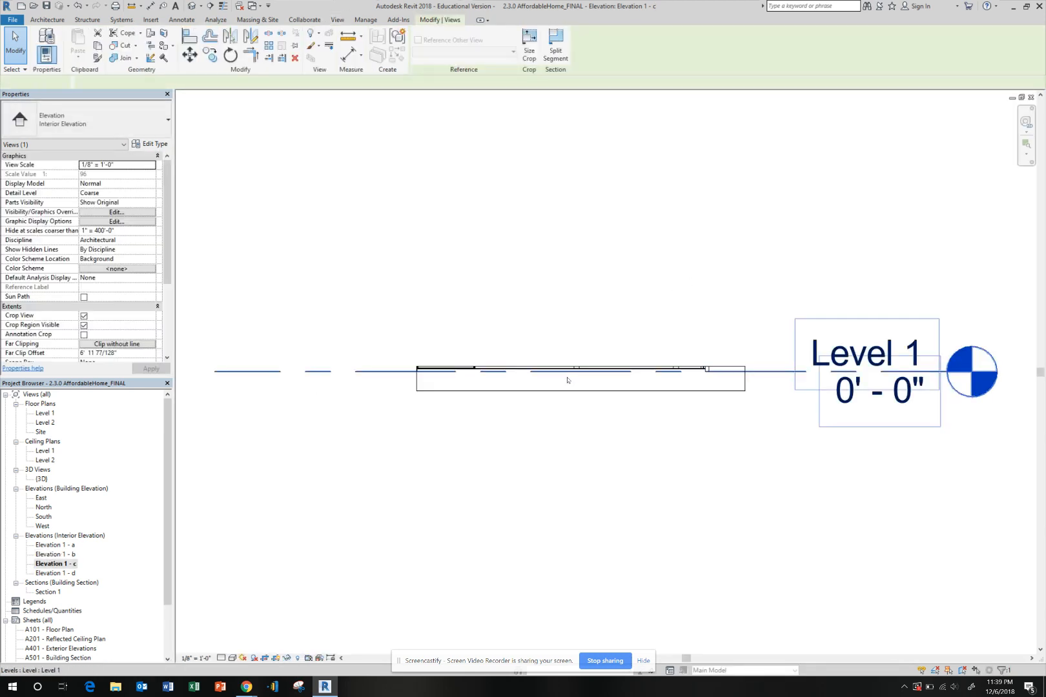
pyautogui.click(569, 380)
pyautogui.click(581, 367)
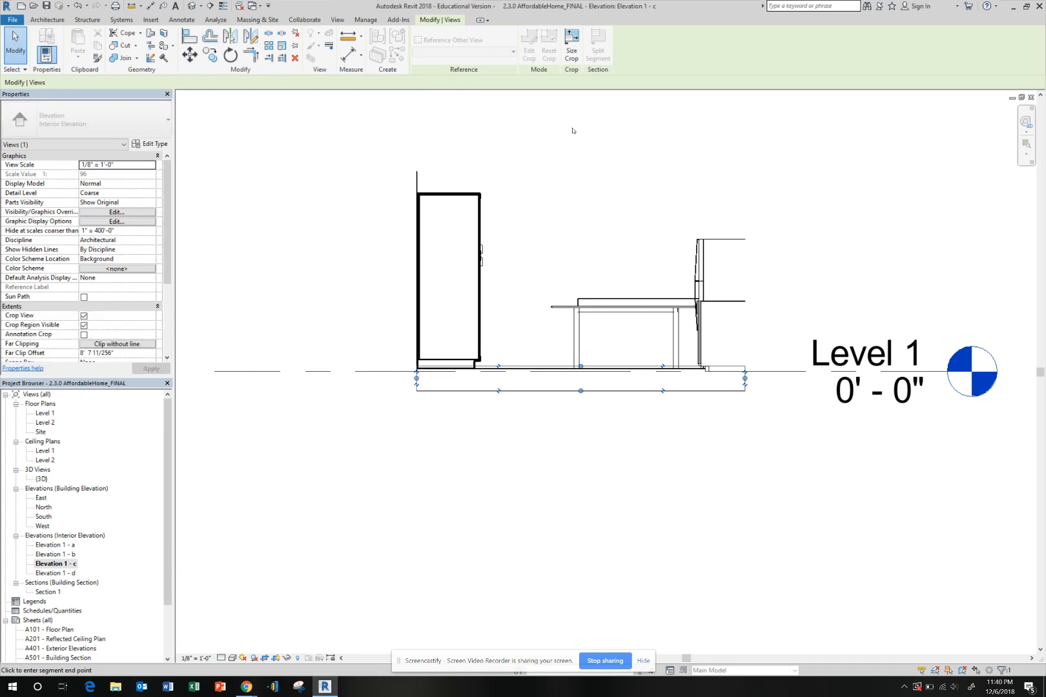
# - In Elevation 1 - d, raise the upper edge of the crop region to just above the ceiling
pyautogui.doubleClick(55, 573)
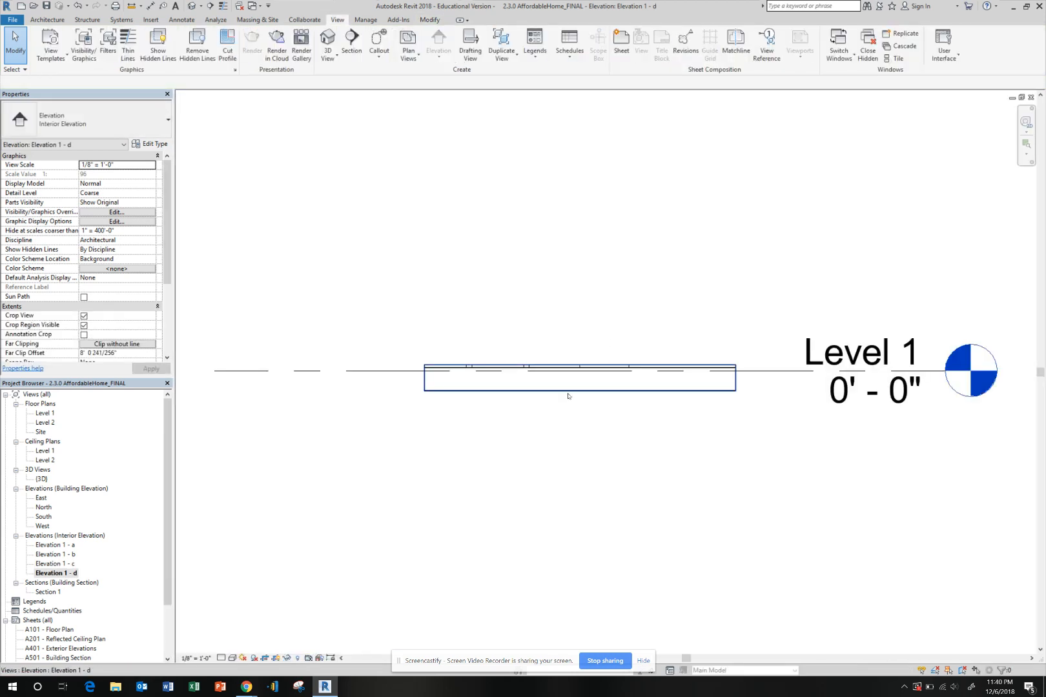
pyautogui.click(568, 392)
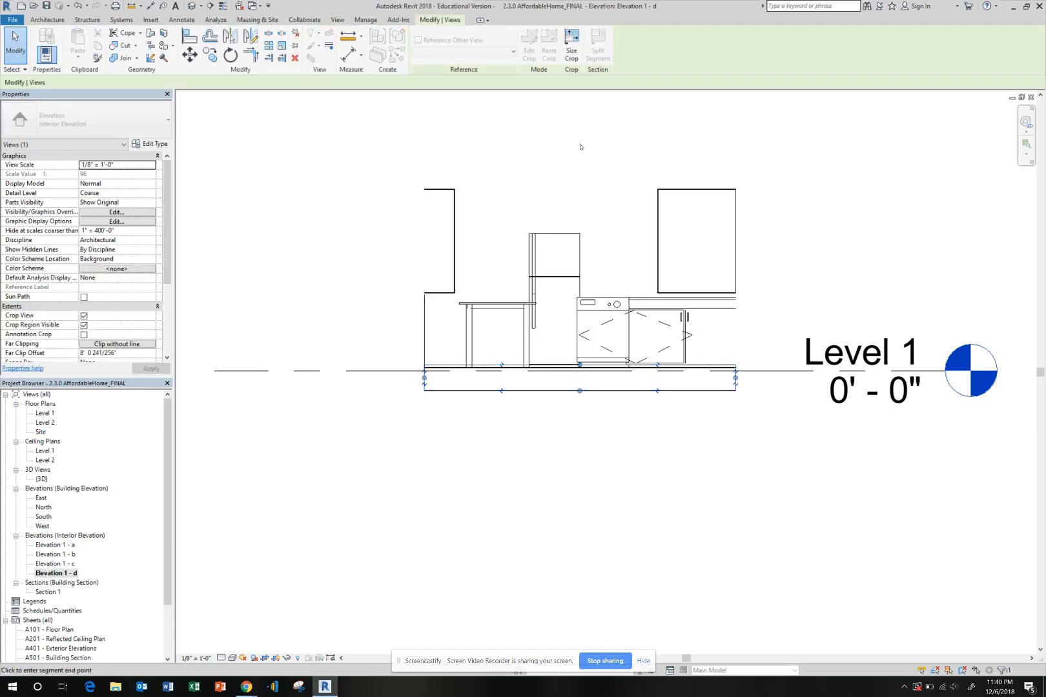
pyautogui.moveTo(579, 145); pyautogui.dragTo(579, 143)
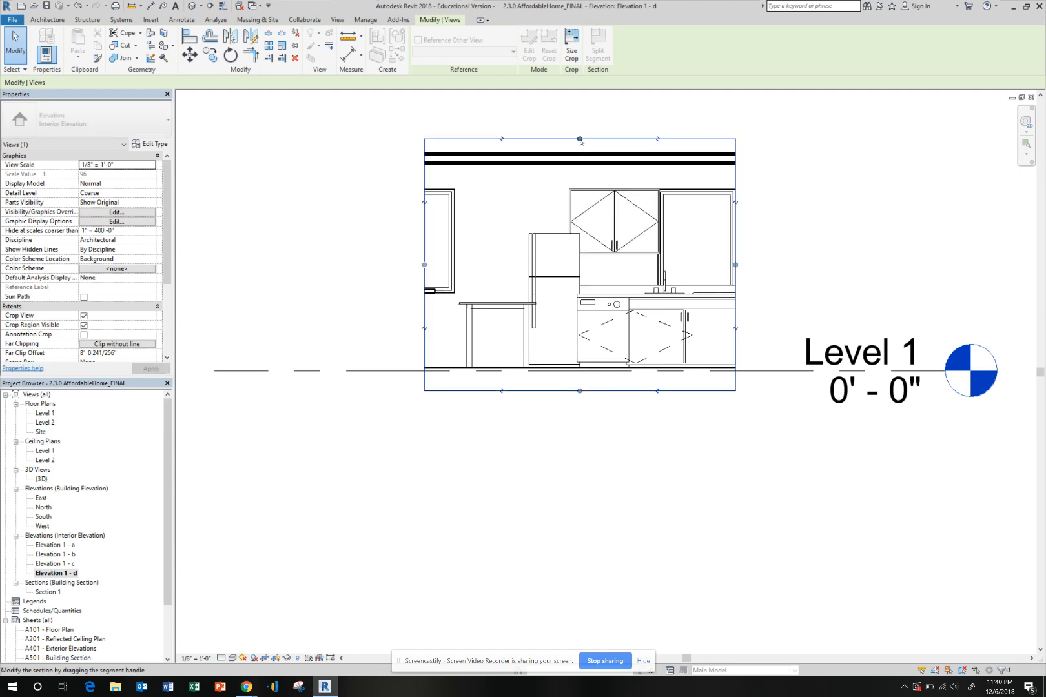
# - Review the kitchen elevation marker on the Level 1 plan and check interior elevations a, b, c and d in turn
pyautogui.doubleClick(49, 413)
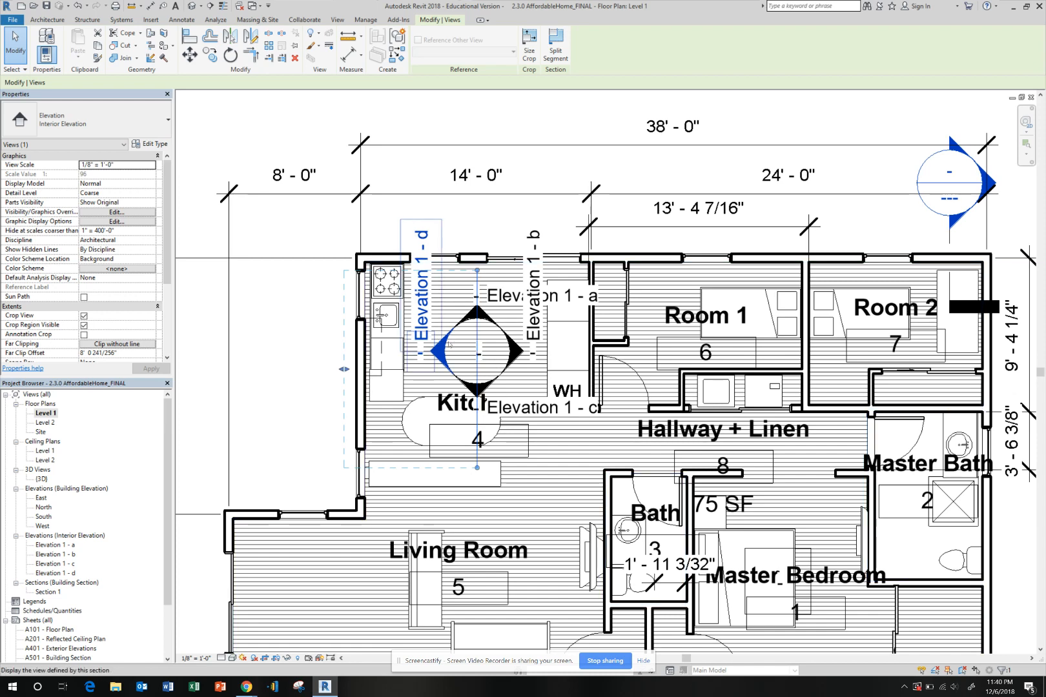
pyautogui.doubleClick(60, 546)
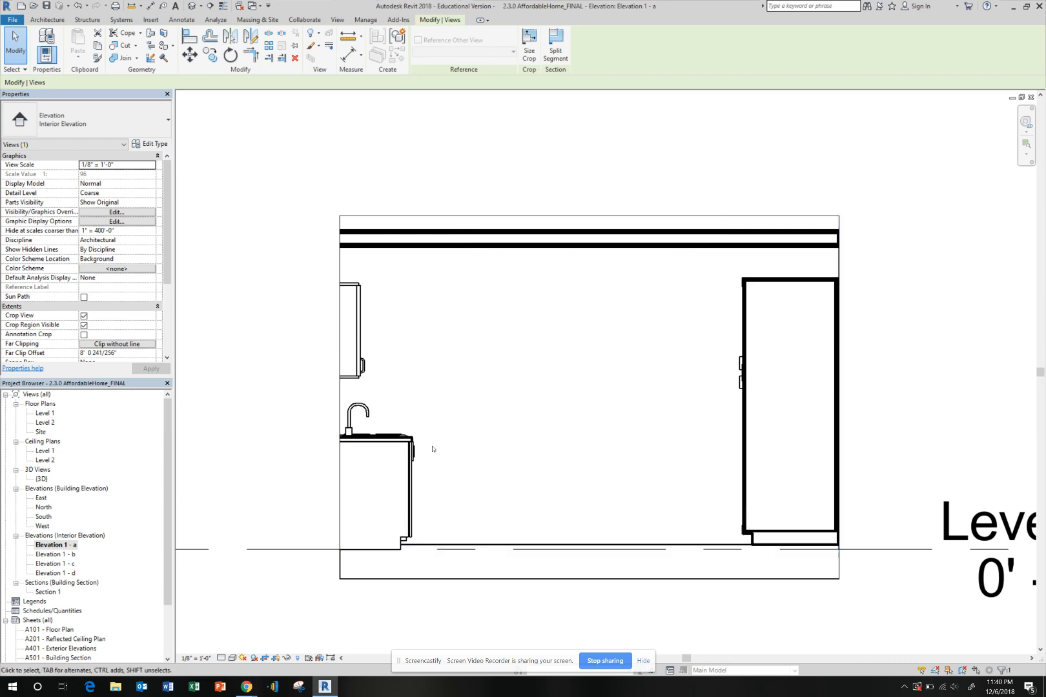
pyautogui.doubleClick(73, 554)
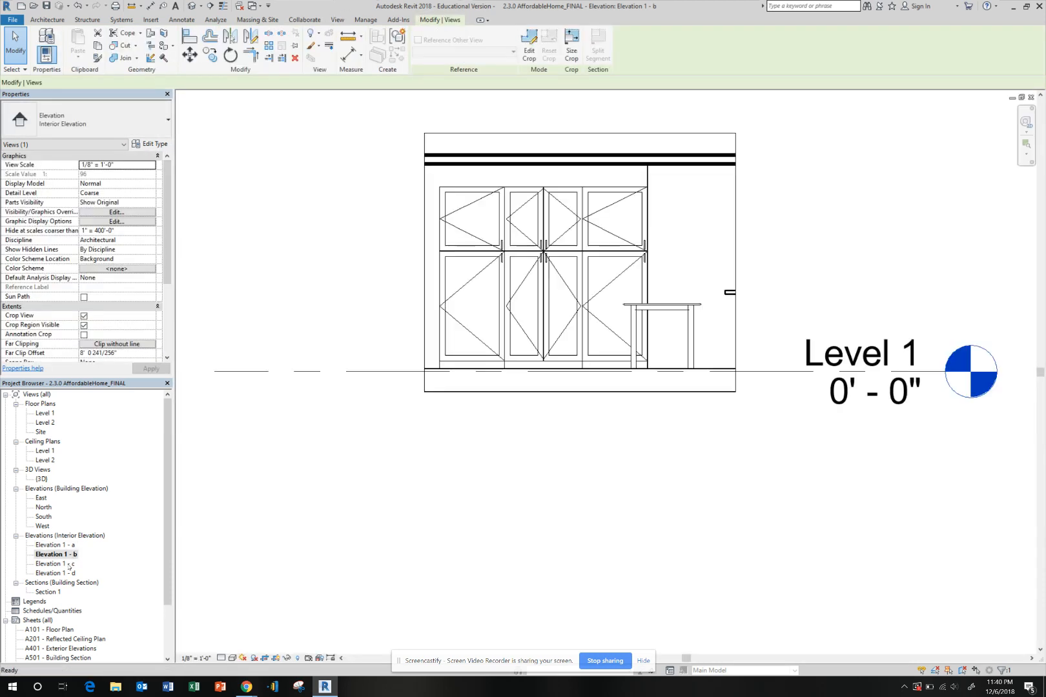
pyautogui.doubleClick(69, 564)
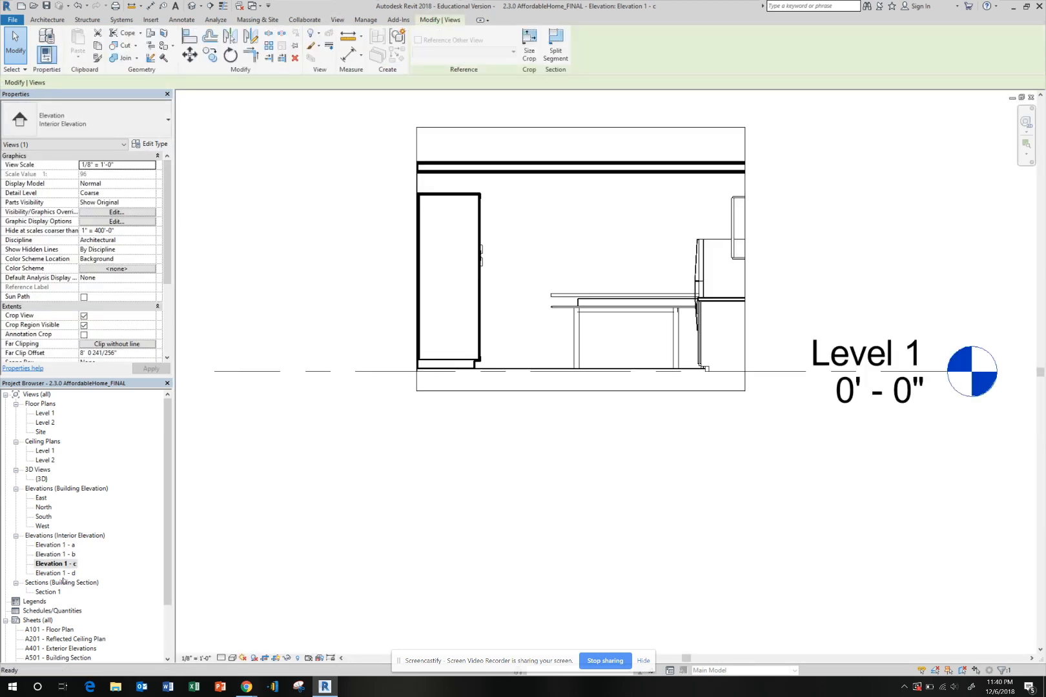
pyautogui.doubleClick(57, 573)
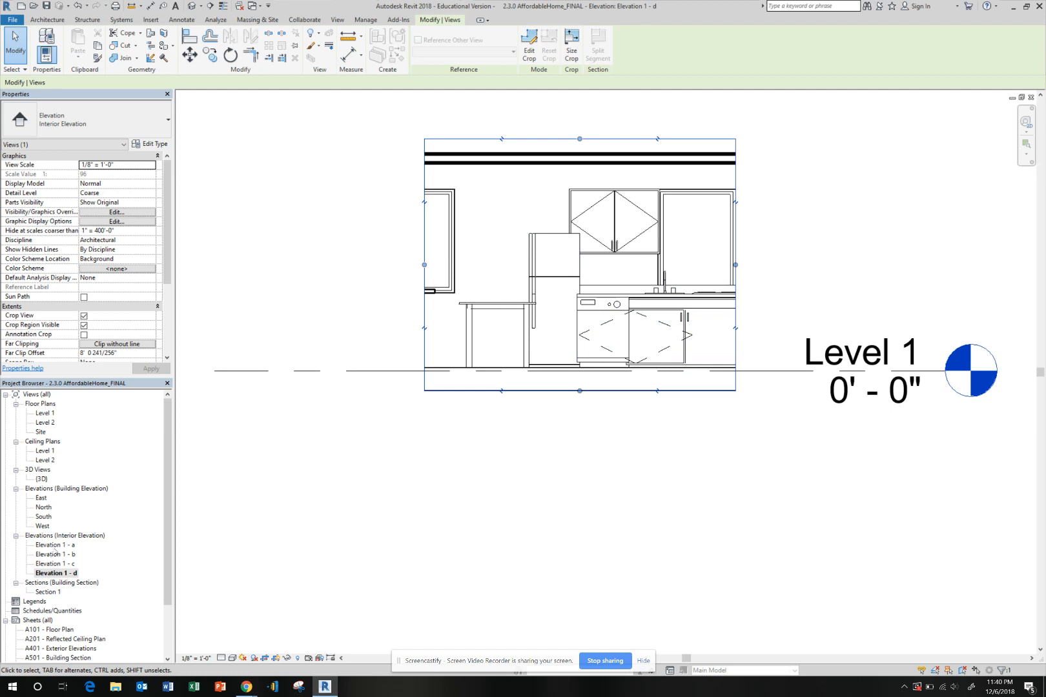
# - Look at the empty A601 - Interior Elevations sheet and check the kitchen elevation marker's directions on the Level 1 floor plan
pyautogui.scroll(-1, 60, 603)
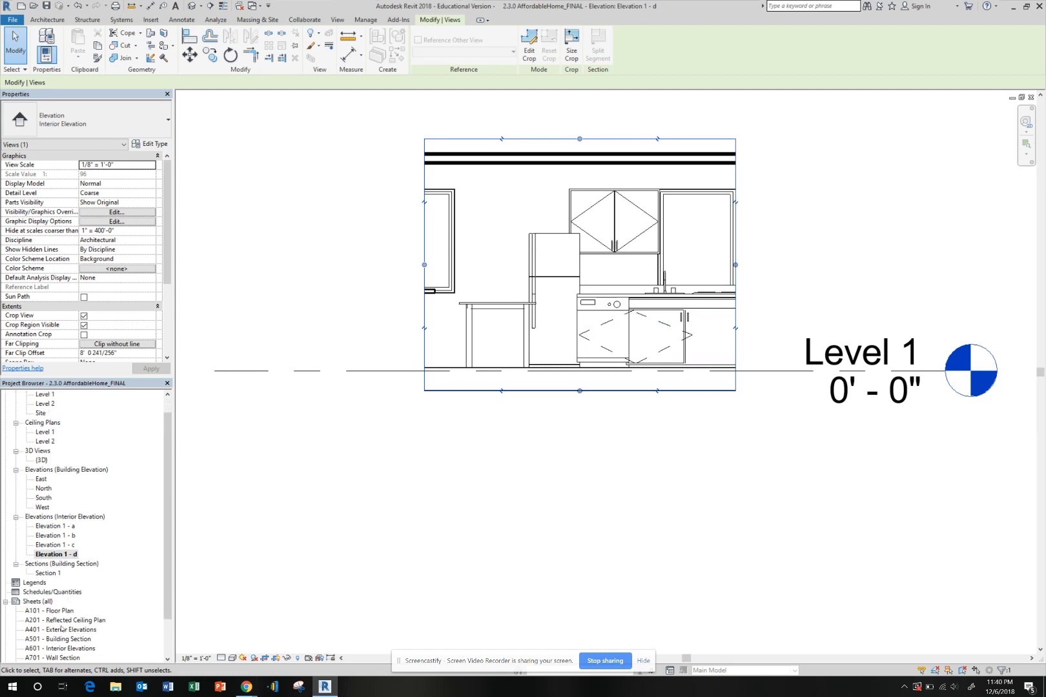
pyautogui.doubleClick(67, 648)
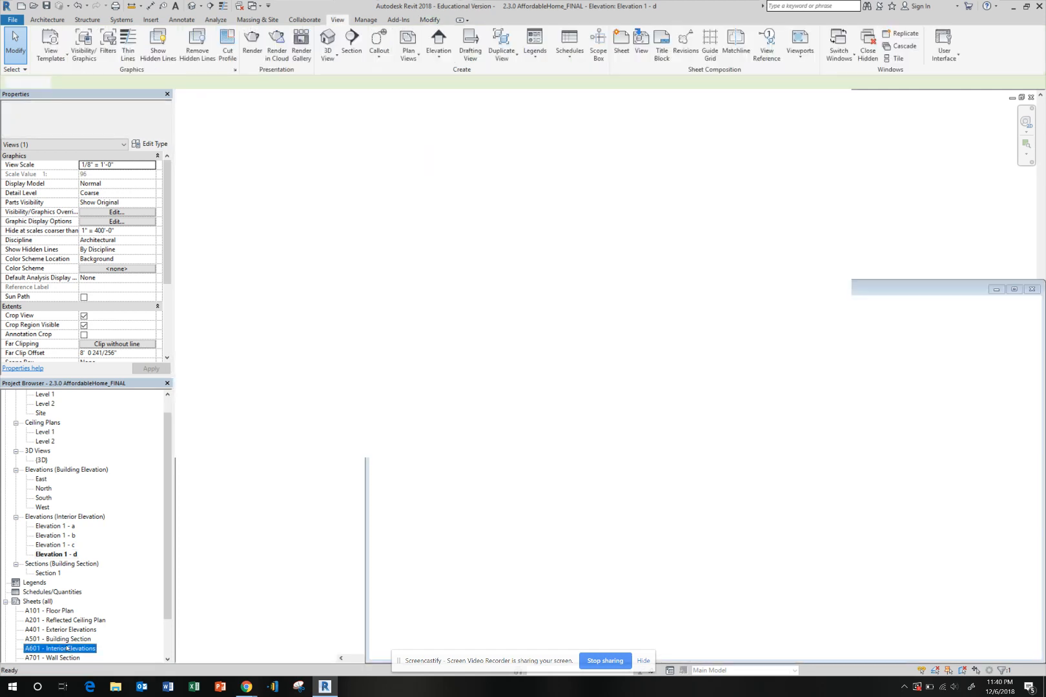
pyautogui.rightClick(61, 528)
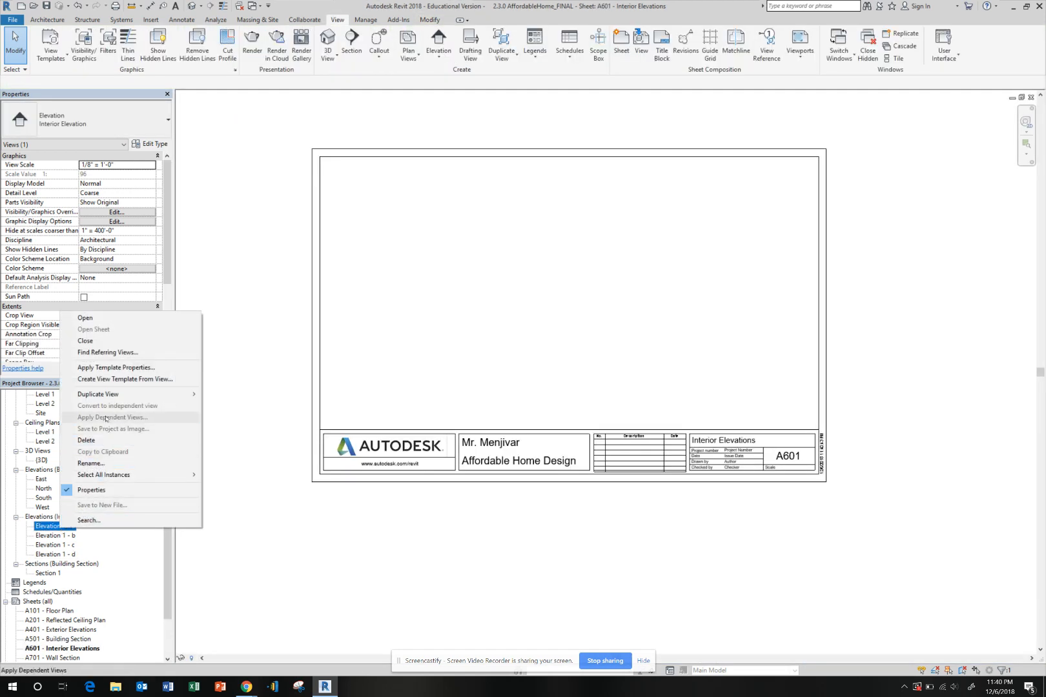
pyautogui.press('Escape')
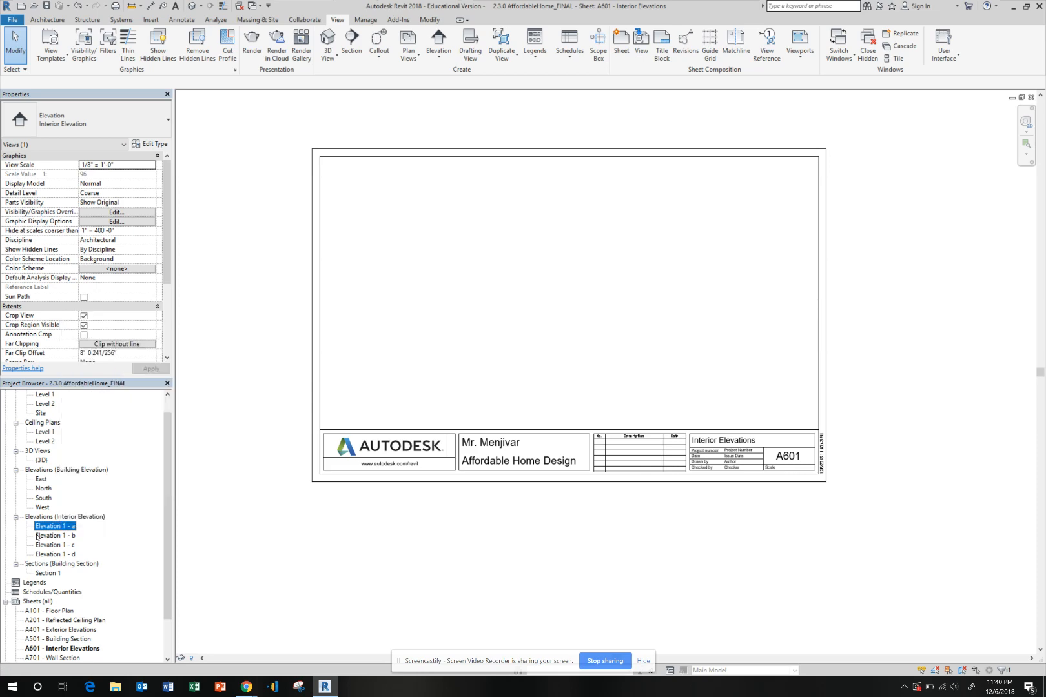
pyautogui.click(56, 535)
pyautogui.doubleClick(44, 396)
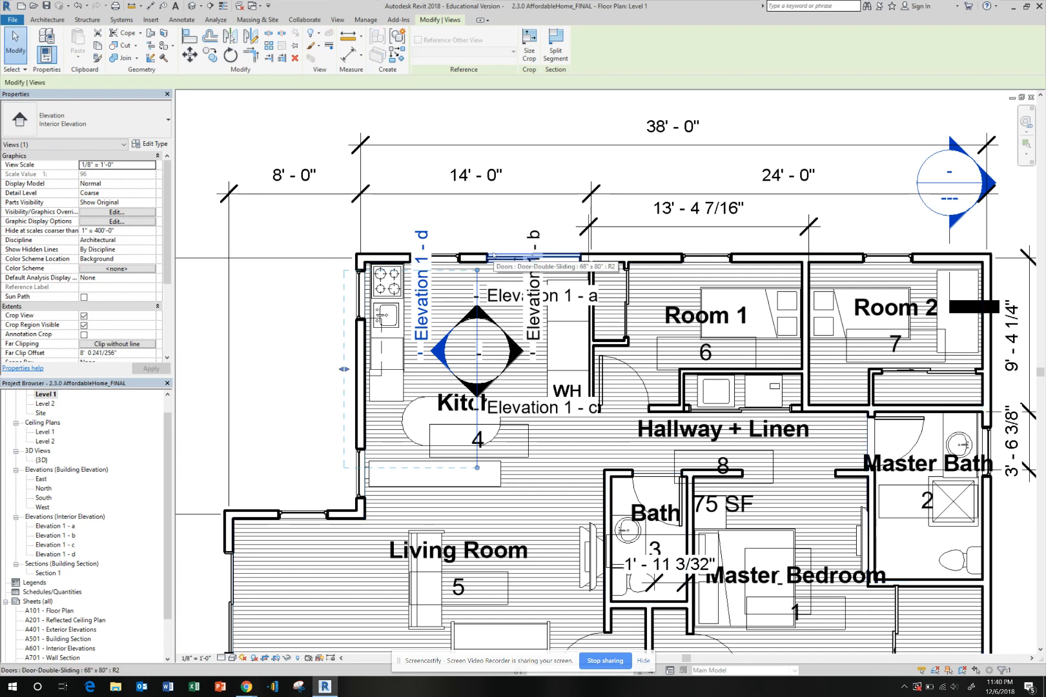
pyautogui.press('Escape')
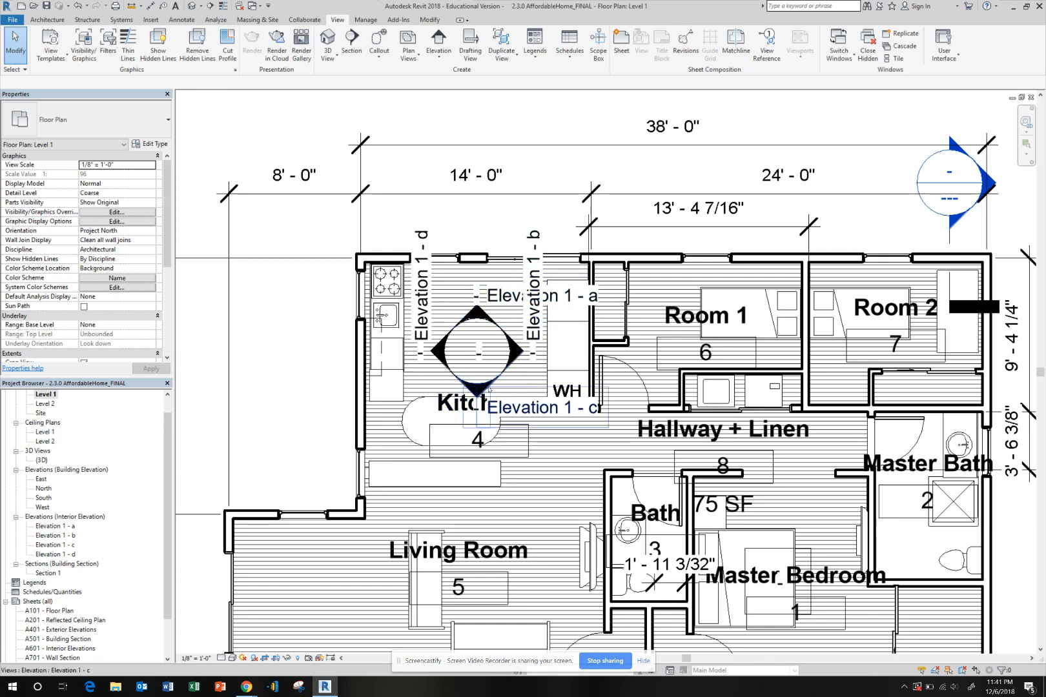
# - Rename the interior elevation view Elevation 1 - a as Kitchen Elevation (North) and copy the name for reuse
pyautogui.rightClick(68, 528)
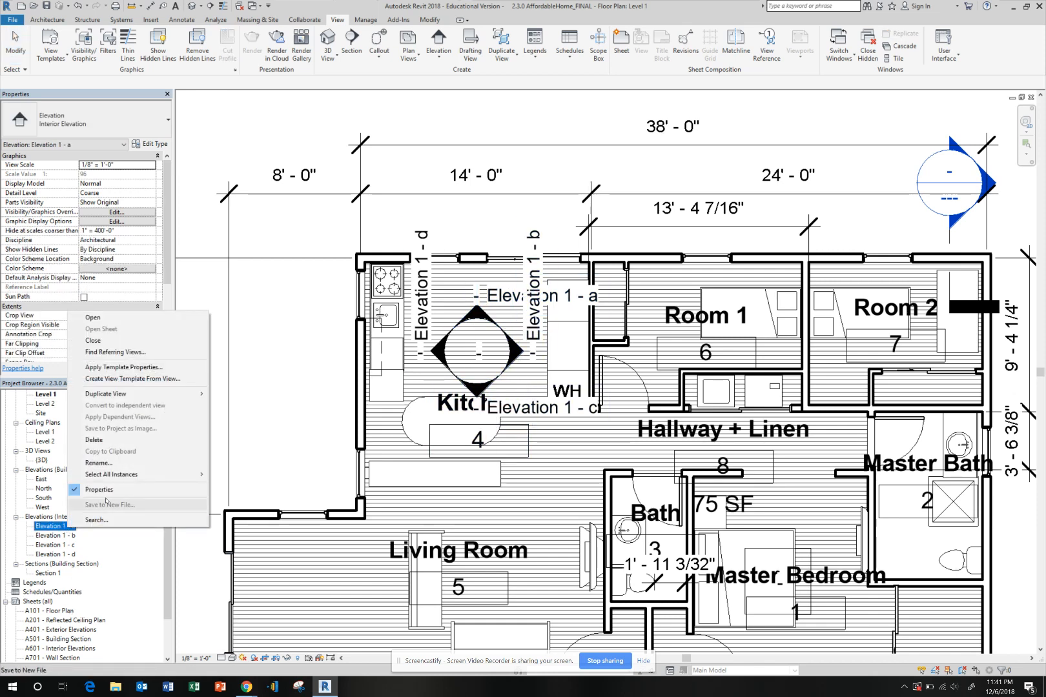
pyautogui.click(109, 462)
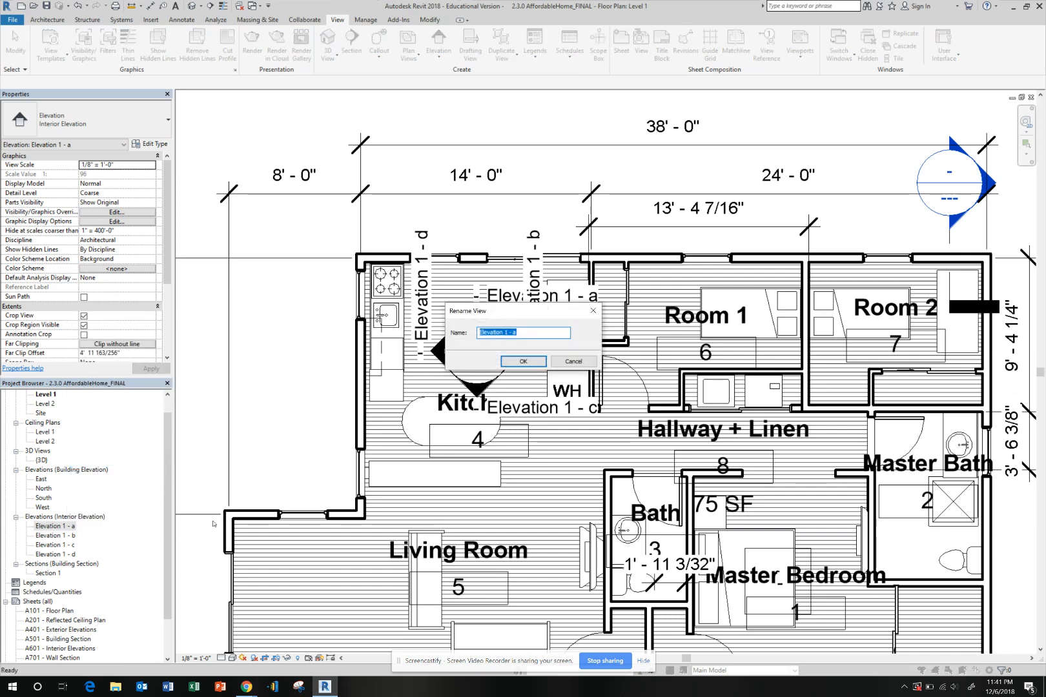
pyautogui.write('ki')
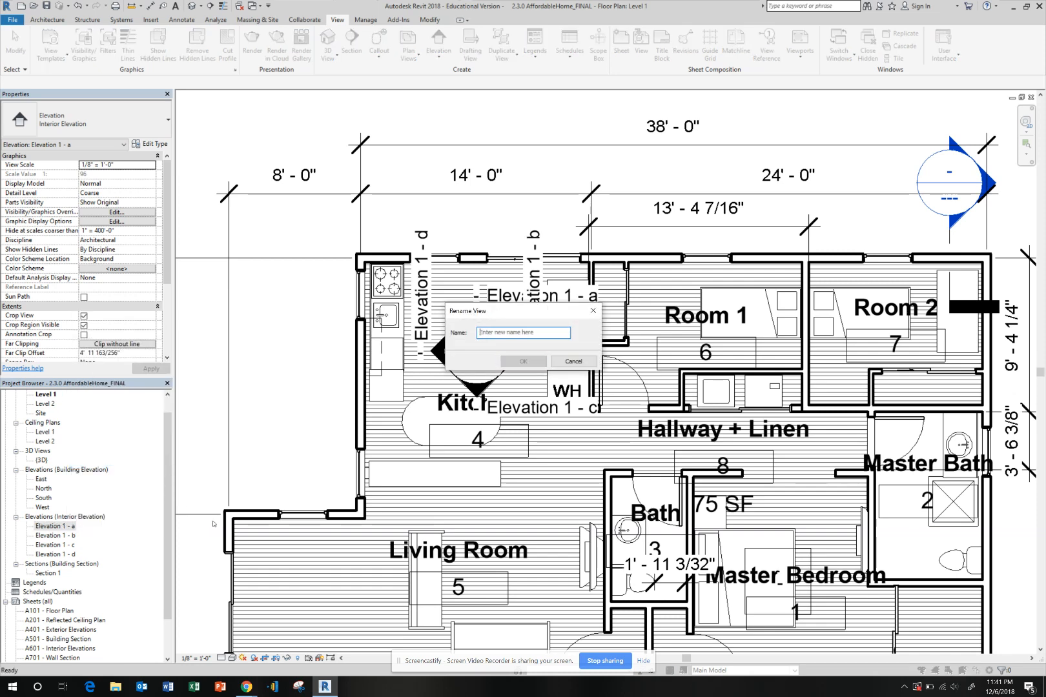
pyautogui.write('tchen ')
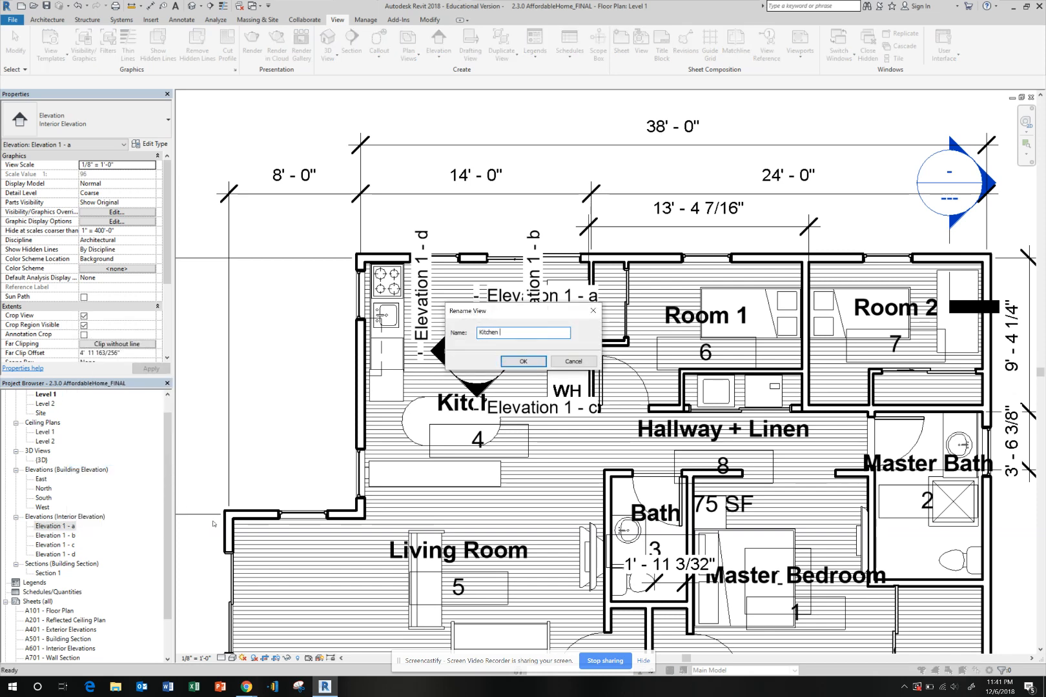
pyautogui.write('Elevation (North')
pyautogui.moveTo(515, 333); pyautogui.dragTo(445, 347)
pyautogui.hotkey('ctrl', 'c')
pyautogui.click(523, 361)
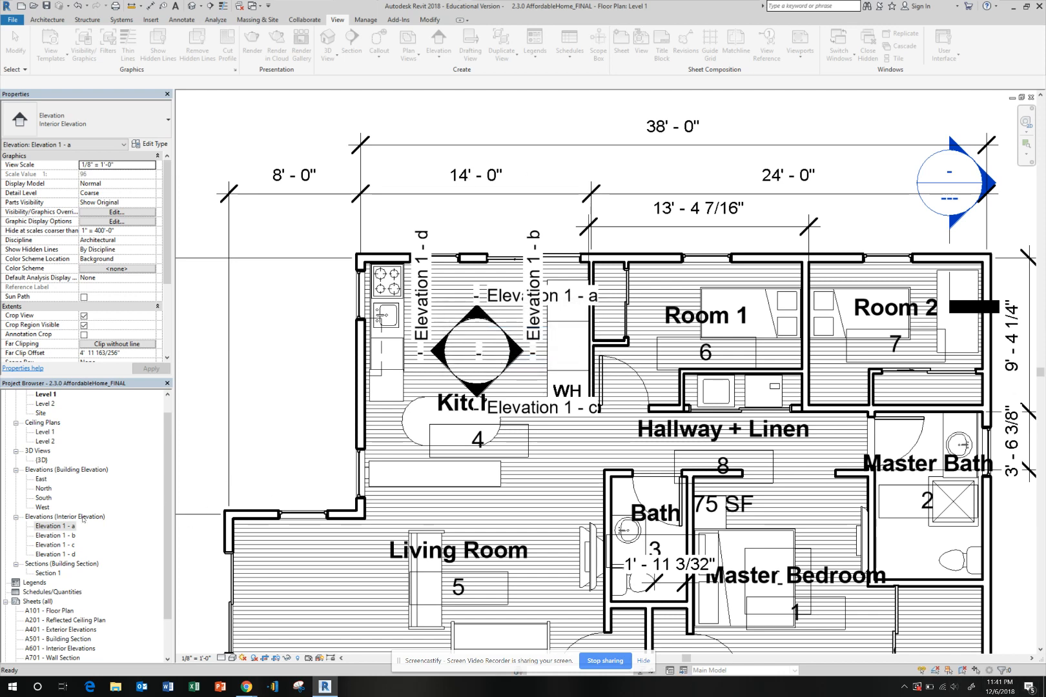
# - Rename the interior elevation view Elevation 1 - b as Kitchen Elevation (East)
pyautogui.rightClick(58, 526)
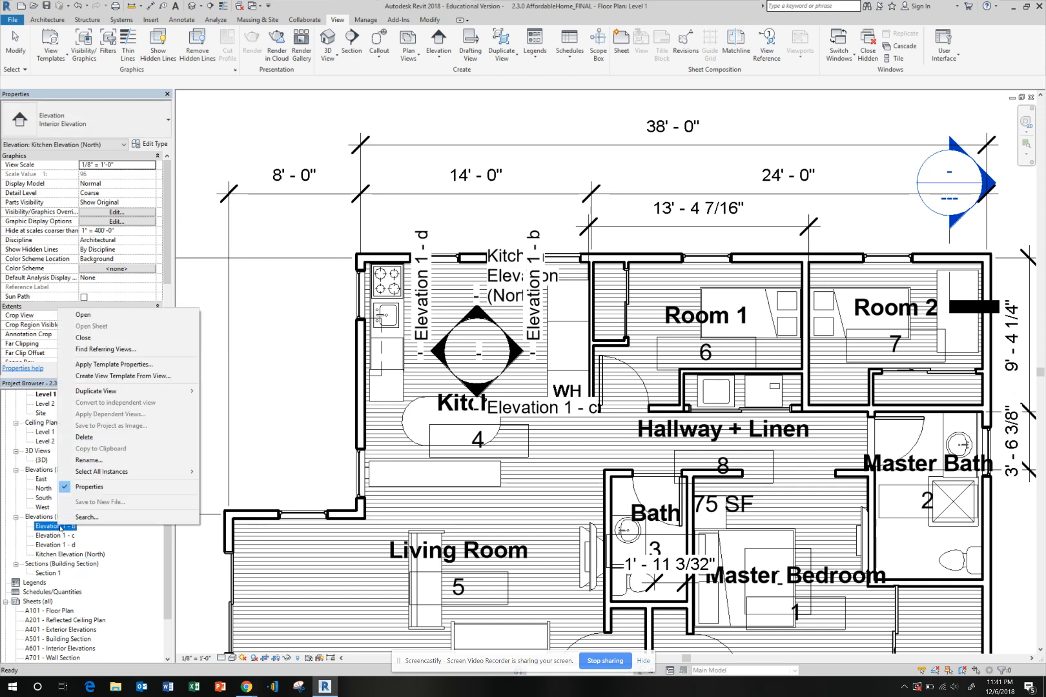
pyautogui.click(105, 461)
pyautogui.hotkey('ctrl', 'v')
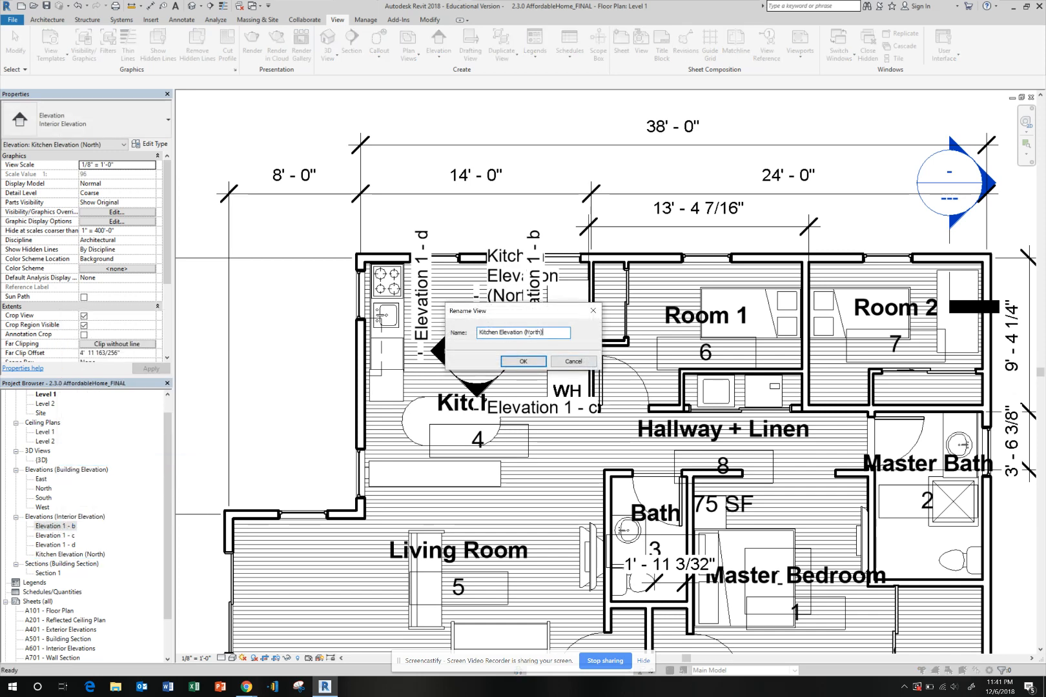
pyautogui.write('East)')
pyautogui.click(523, 361)
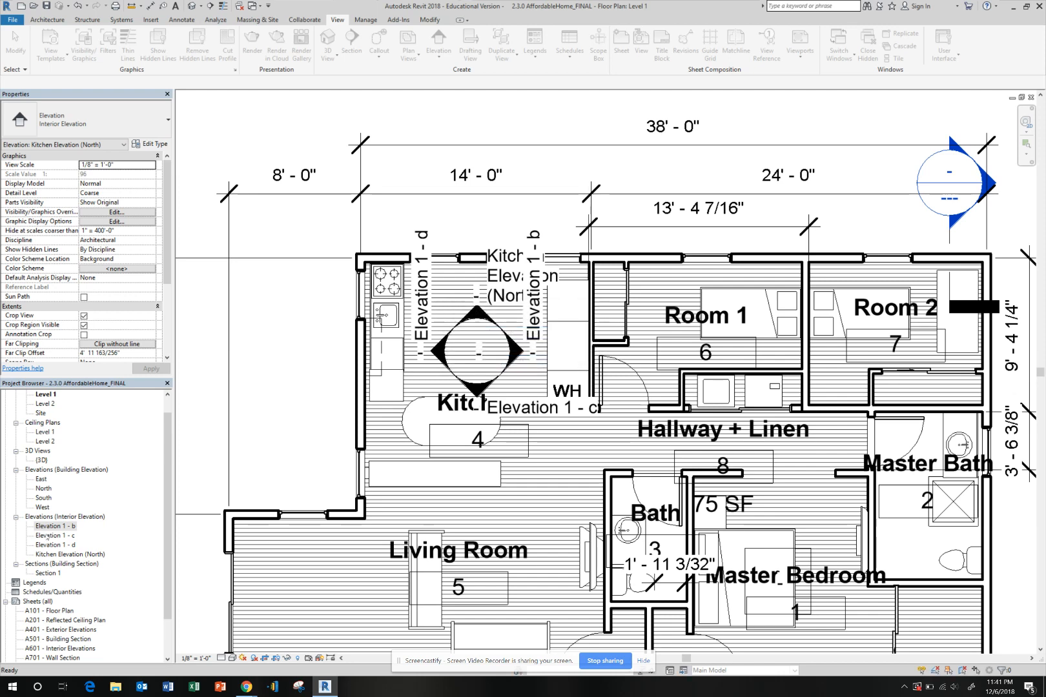
# - Rename the interior elevation view Elevation 1 - c as Kitchen Elevation (South)
pyautogui.click(56, 536)
pyautogui.rightClick(55, 527)
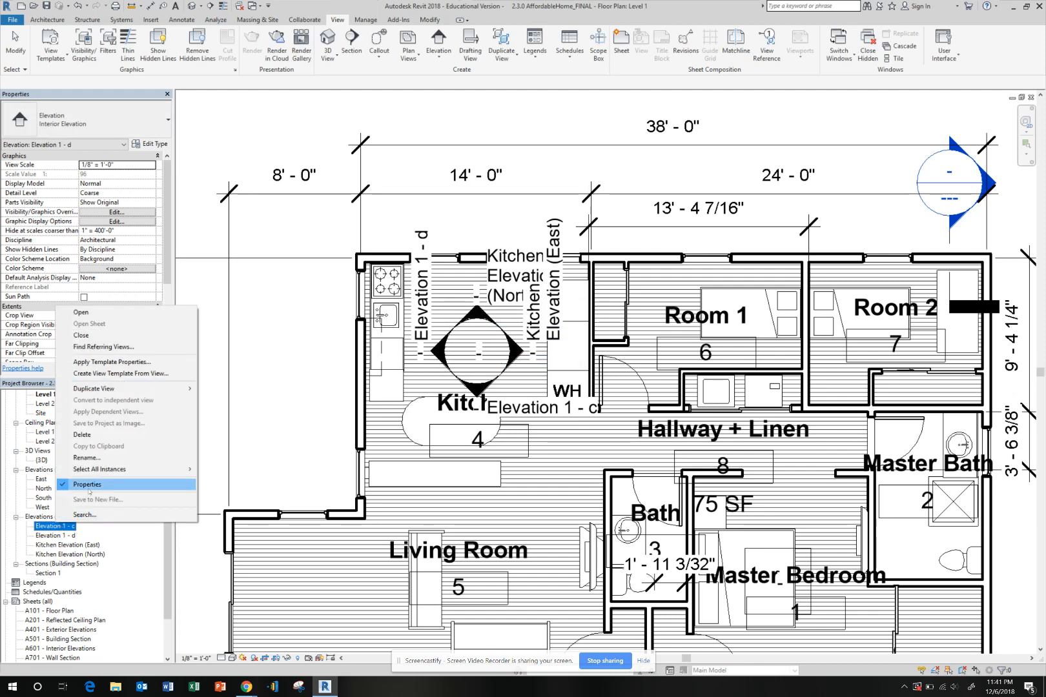
pyautogui.click(86, 457)
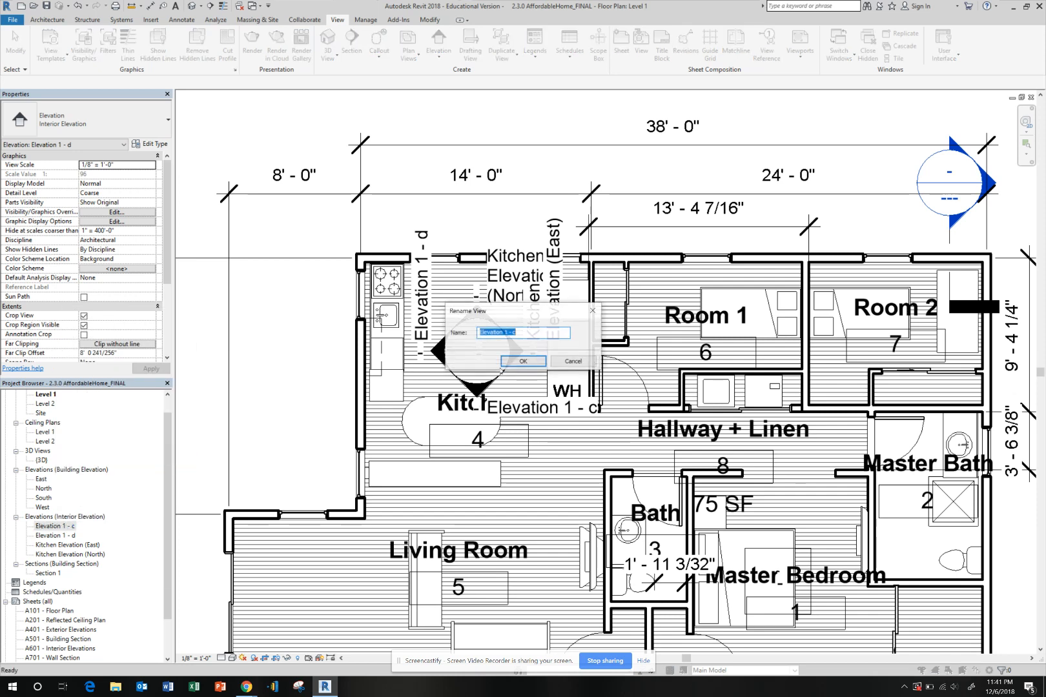
pyautogui.hotkey('ctrl', 'v')
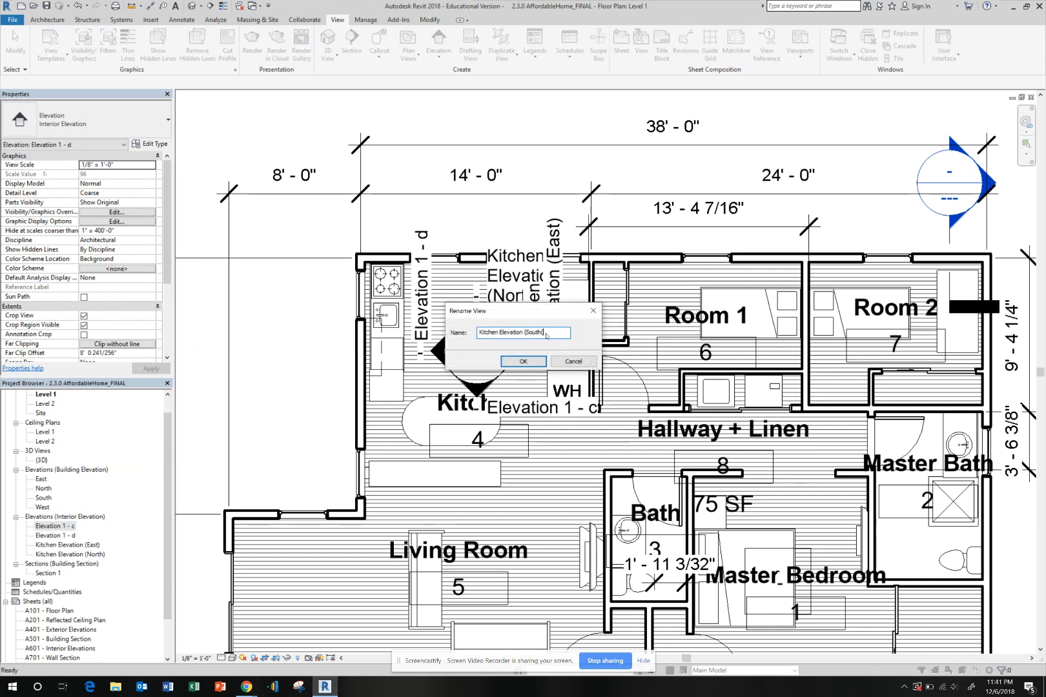
pyautogui.press('BackSpace')
pyautogui.click(523, 361)
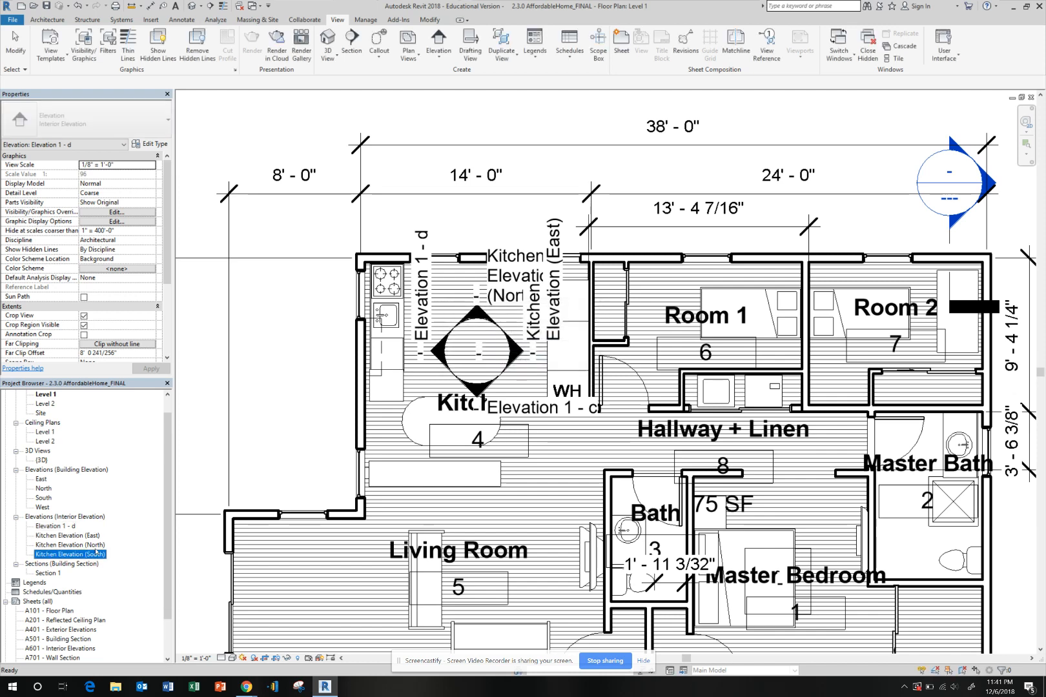
# - Rename the interior elevation view Elevation 1 - d as Kitchen Elevation (West)
pyautogui.rightClick(65, 526)
pyautogui.click(95, 463)
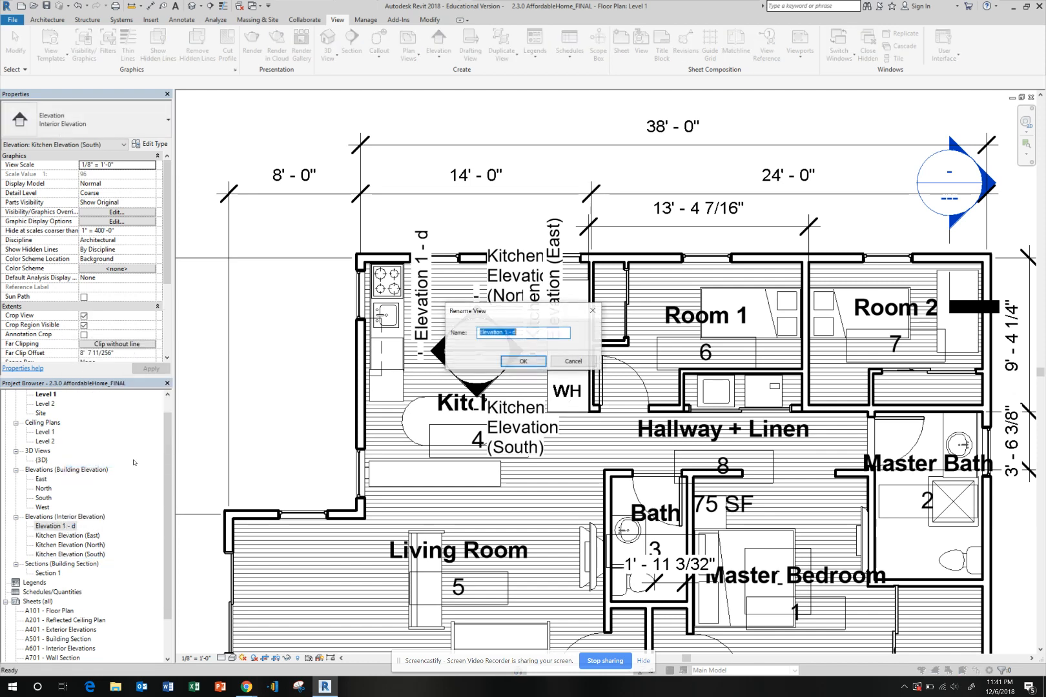
pyautogui.write('Kitchen Elevation (North)')
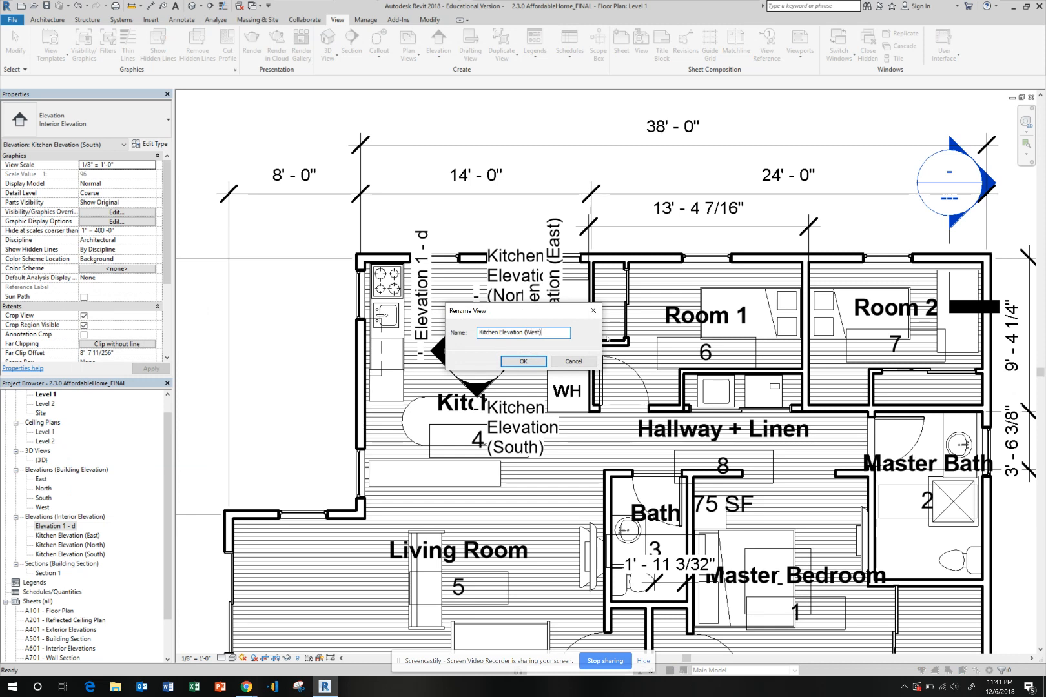
pyautogui.click(524, 361)
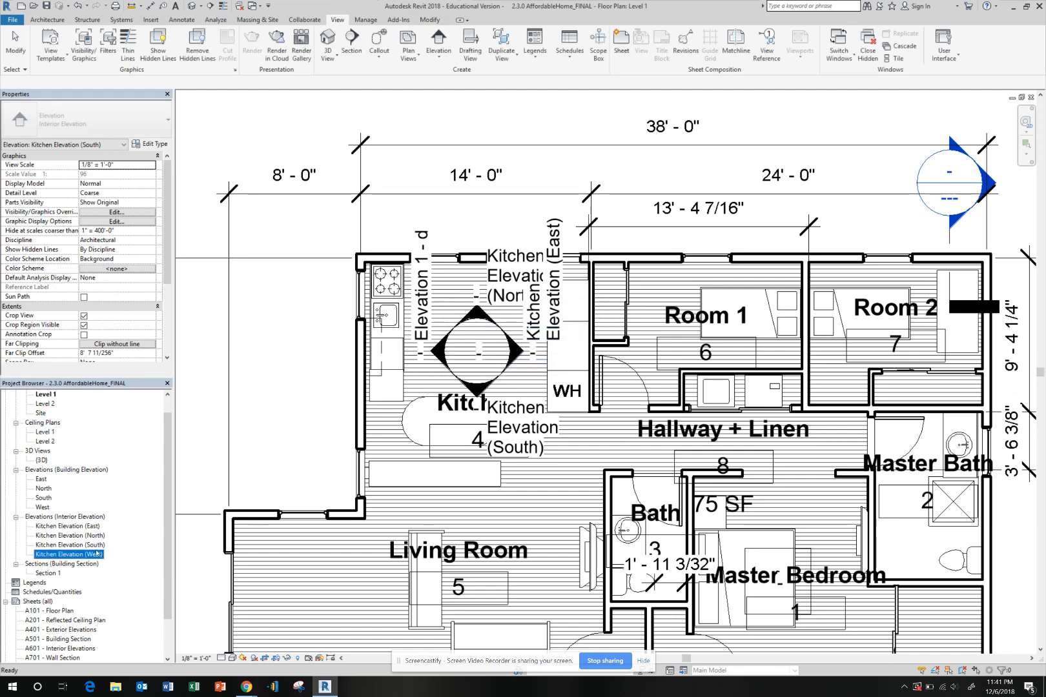
# - On sheet A601, place Kitchen Elevation (East) in the upper-left corner and Kitchen Elevation (North) aligned beside it
pyautogui.doubleClick(64, 648)
pyautogui.moveTo(62, 526); pyautogui.dragTo(380, 203)
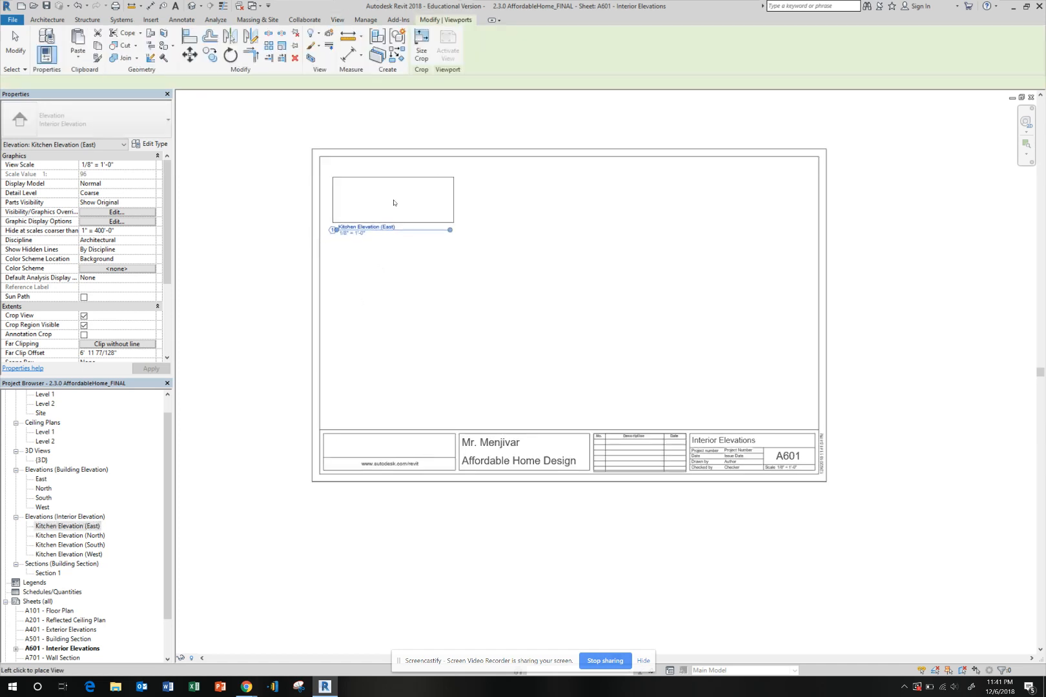
pyautogui.click(394, 203)
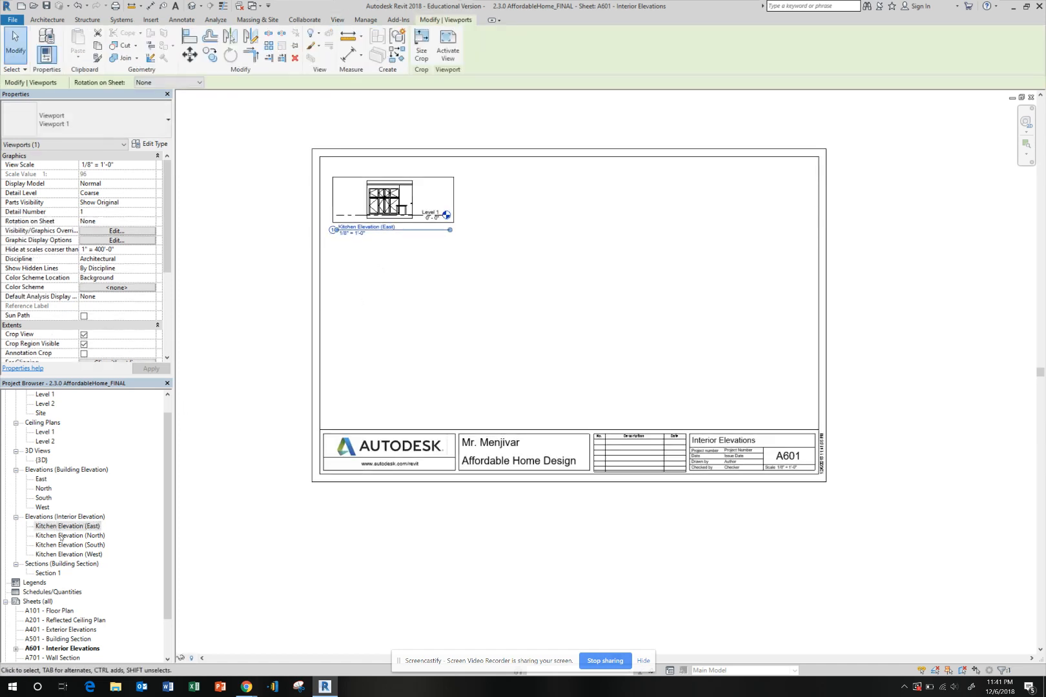
pyautogui.moveTo(61, 537); pyautogui.dragTo(504, 197)
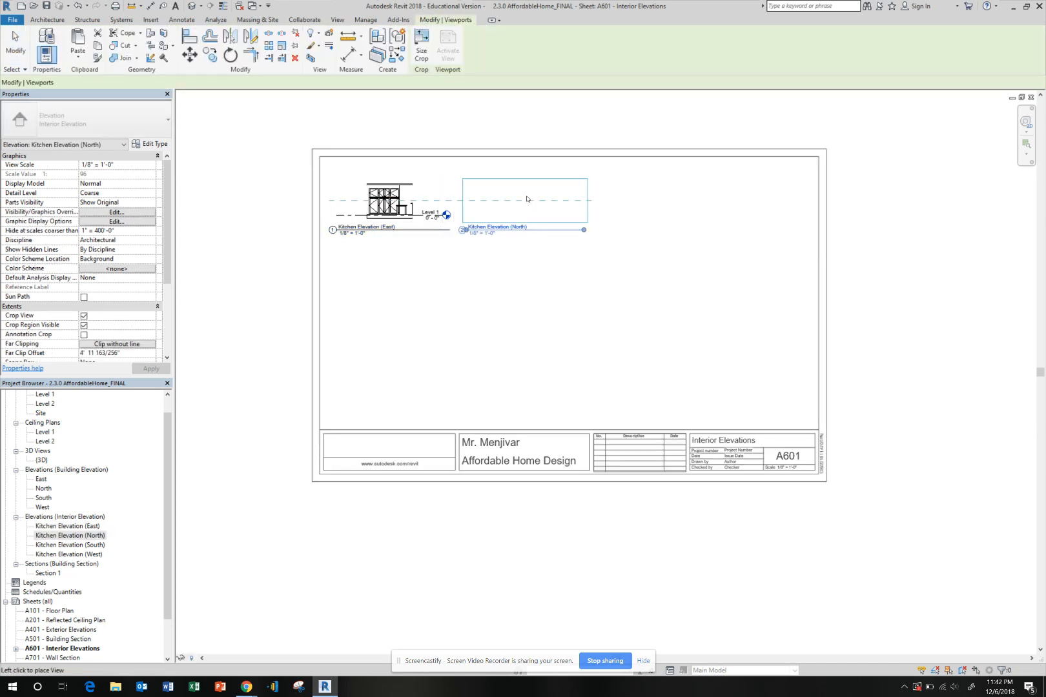
pyautogui.click(527, 199)
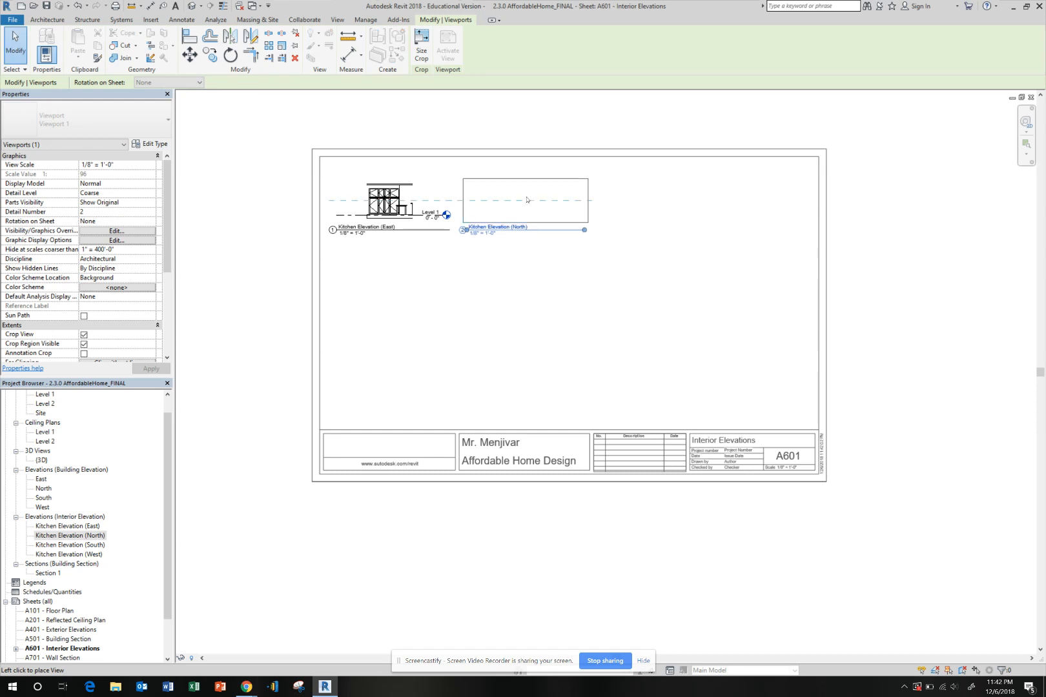
# - Place Kitchen Elevation (South) below the East view and Kitchen Elevation (West) beside it, below the North view
pyautogui.click(70, 545)
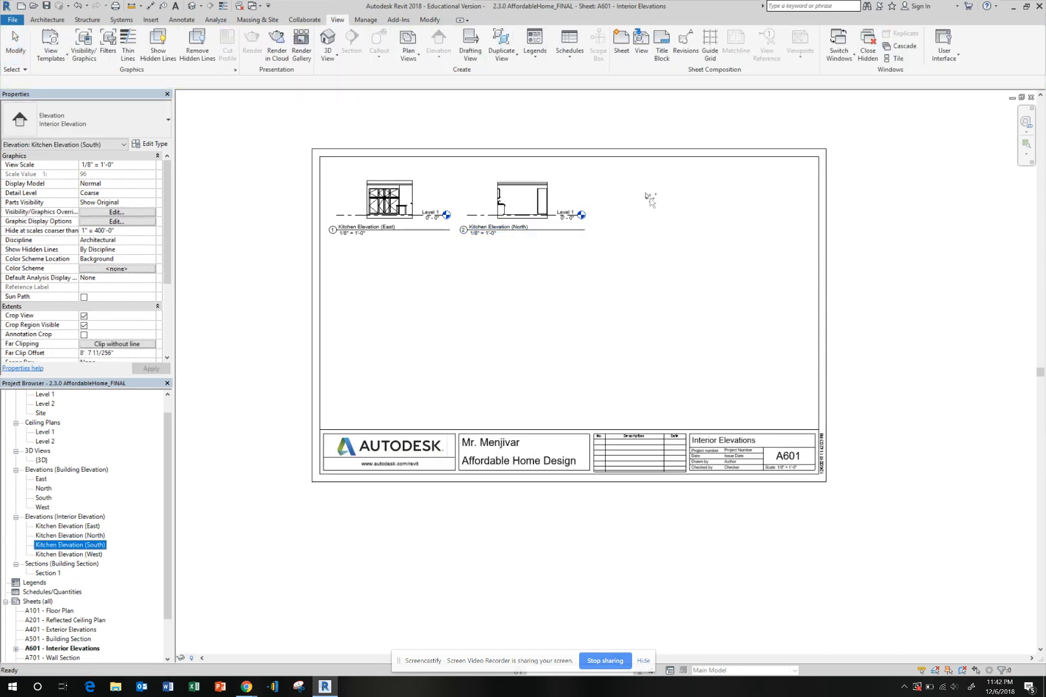
pyautogui.moveTo(642, 195); pyautogui.dragTo(671, 204)
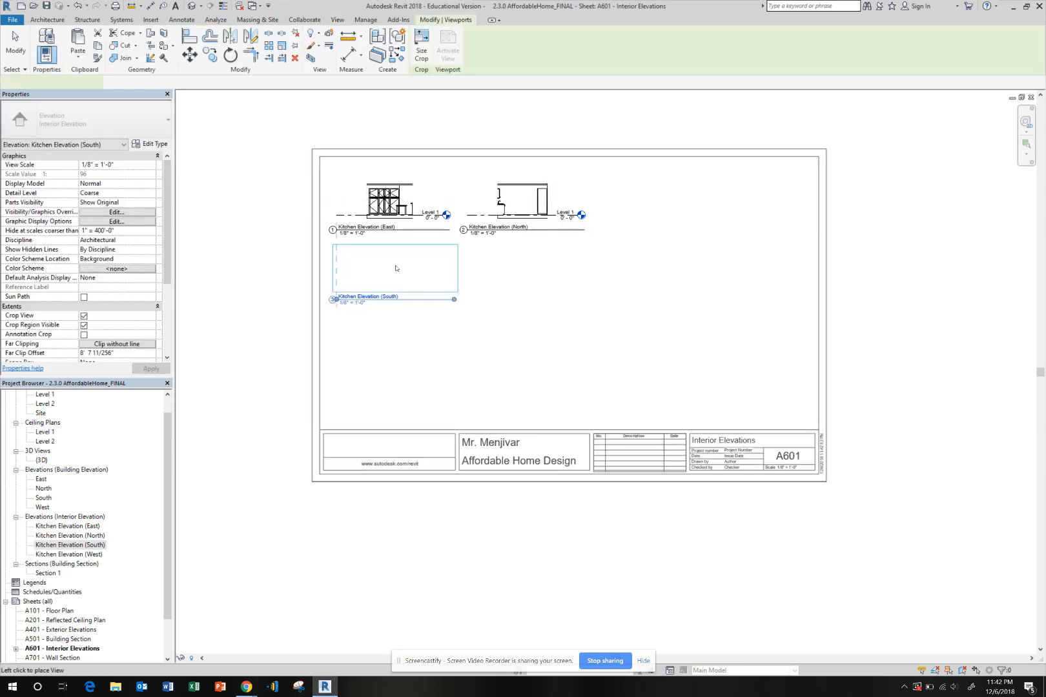
pyautogui.click(395, 268)
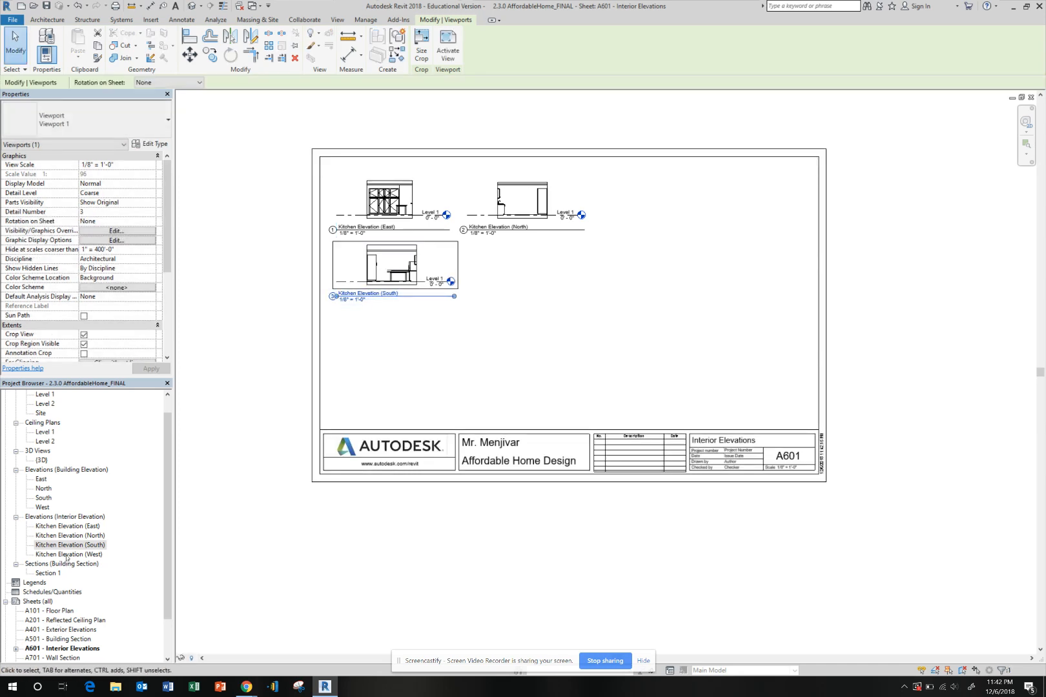
pyautogui.moveTo(66, 555); pyautogui.dragTo(546, 322)
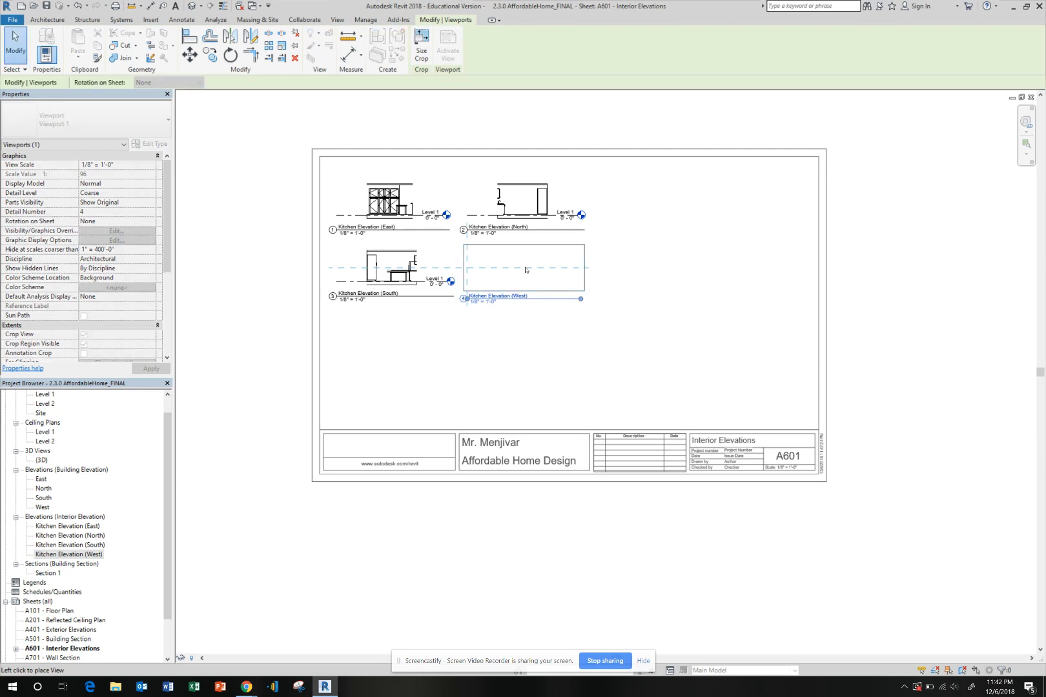
pyautogui.click(526, 270)
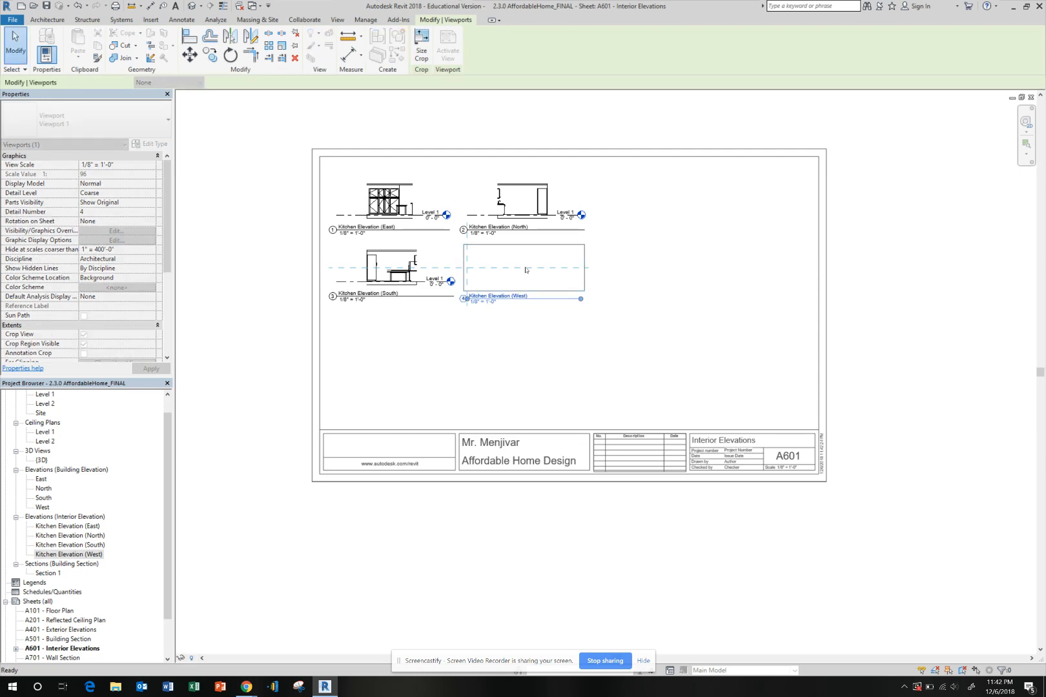
pyautogui.click(658, 287)
# - Add a 1/4" Arial text note reading "Kitchen Elevations" above the East and North elevation views on the sheet
pyautogui.scroll(5, 437, 213)
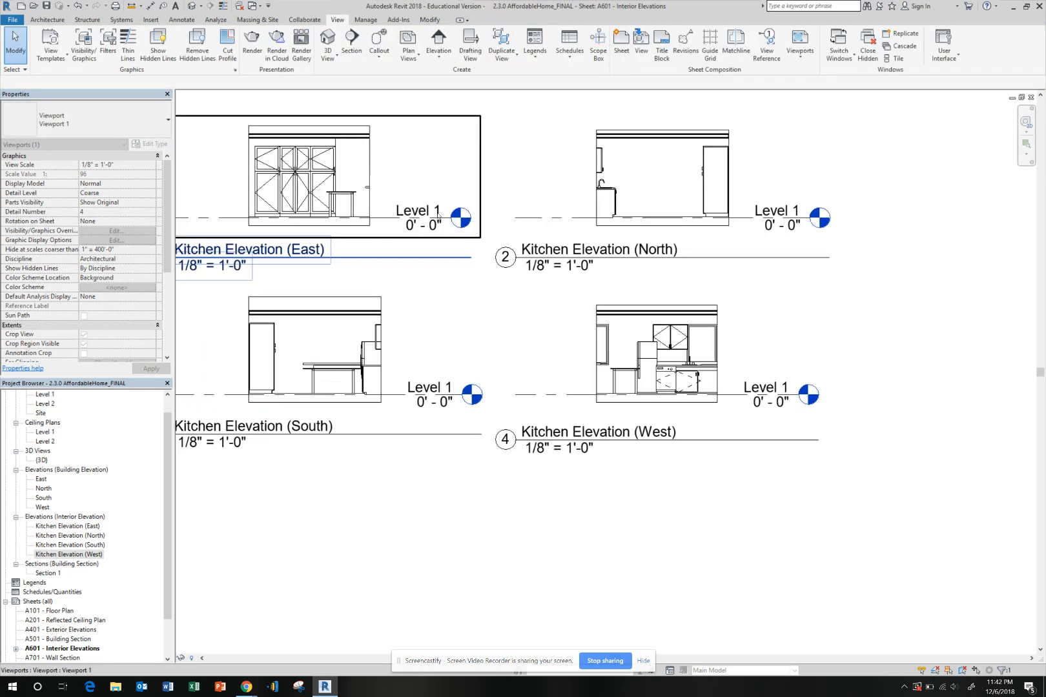
pyautogui.scroll(-4, 437, 215)
pyautogui.press('Escape')
pyautogui.scroll(-1, 426, 213)
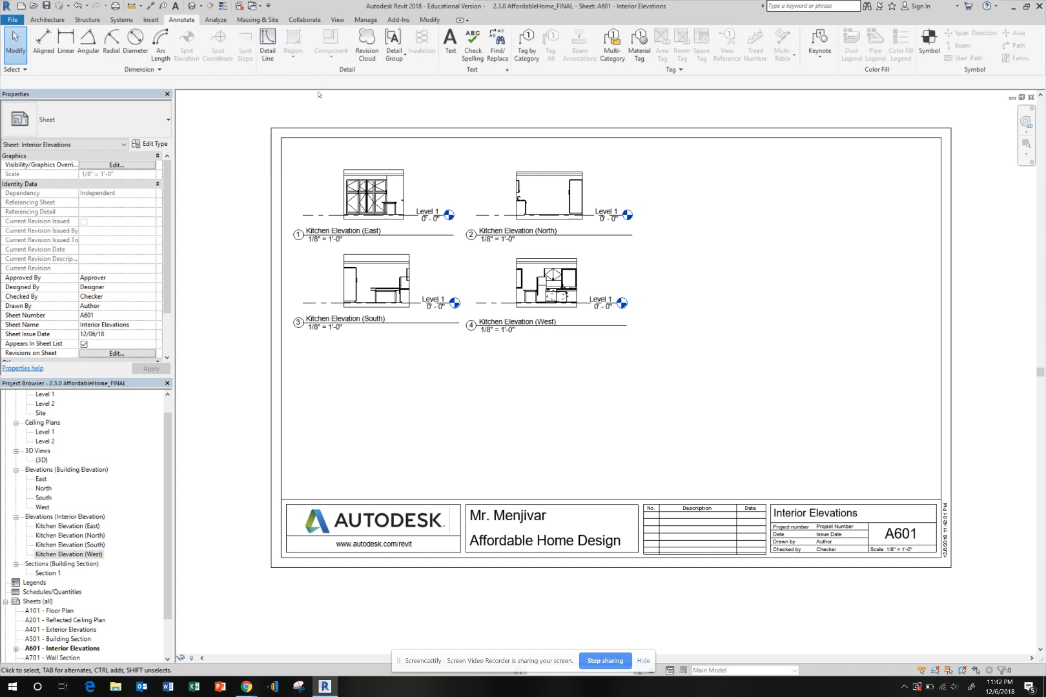
pyautogui.click(450, 41)
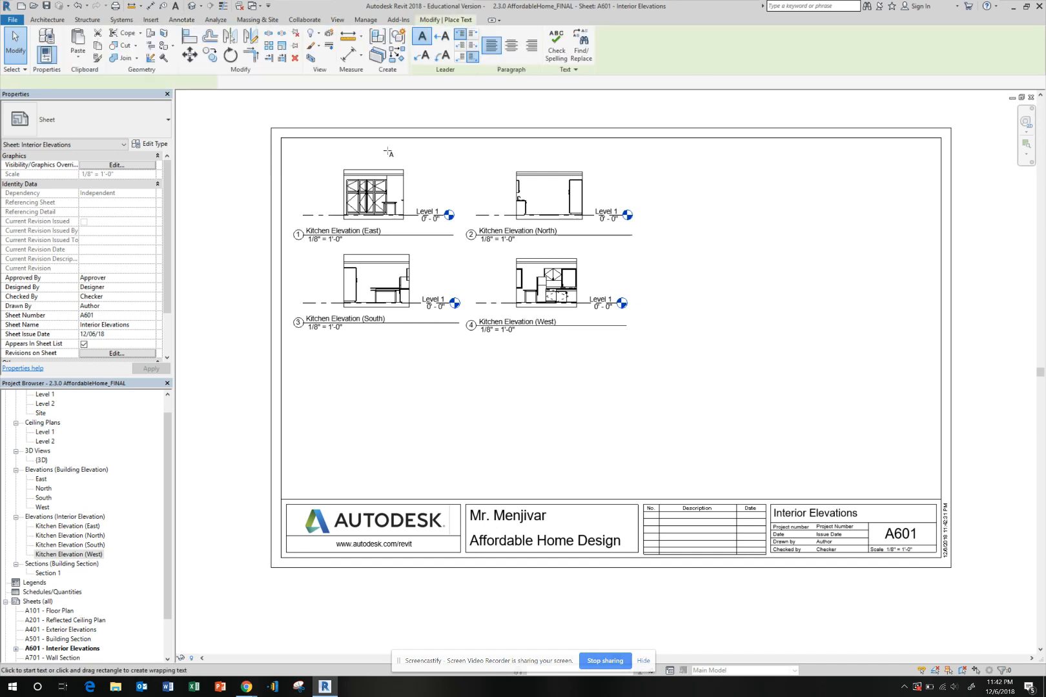
pyautogui.moveTo(390, 150); pyautogui.dragTo(544, 158)
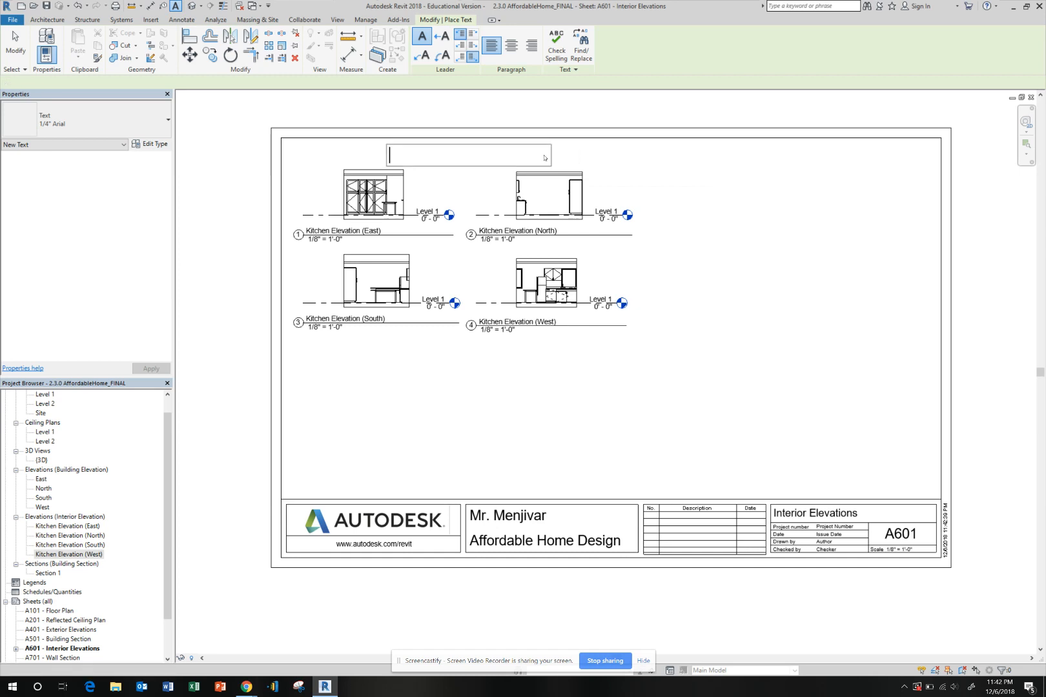
pyautogui.write('Kitchen')
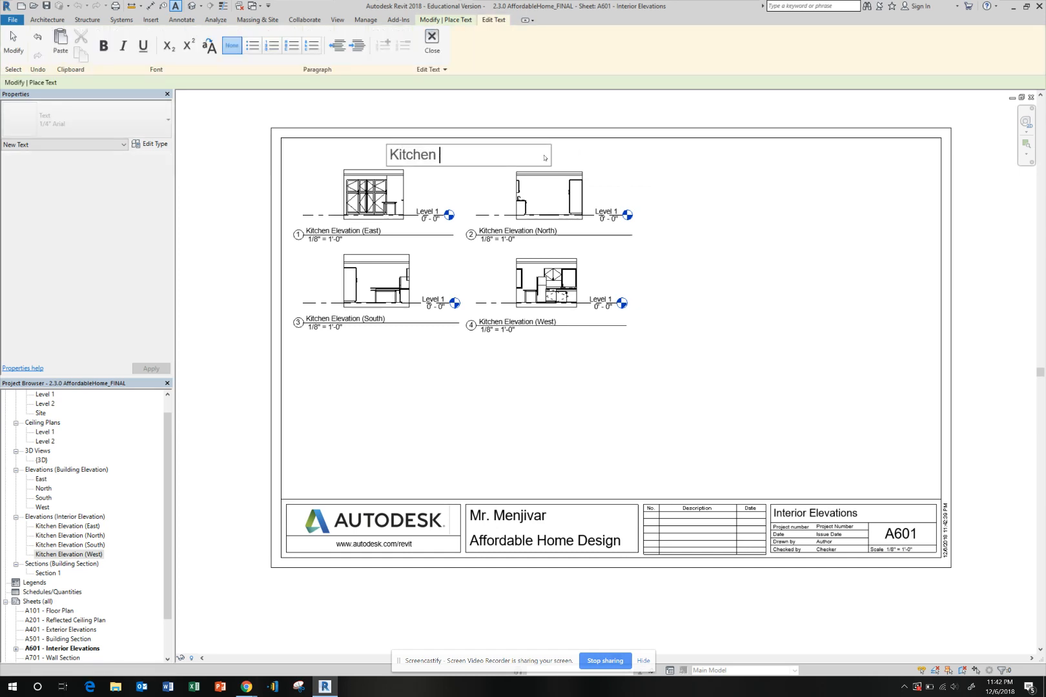
pyautogui.write(' Elevations')
pyautogui.press('Escape')
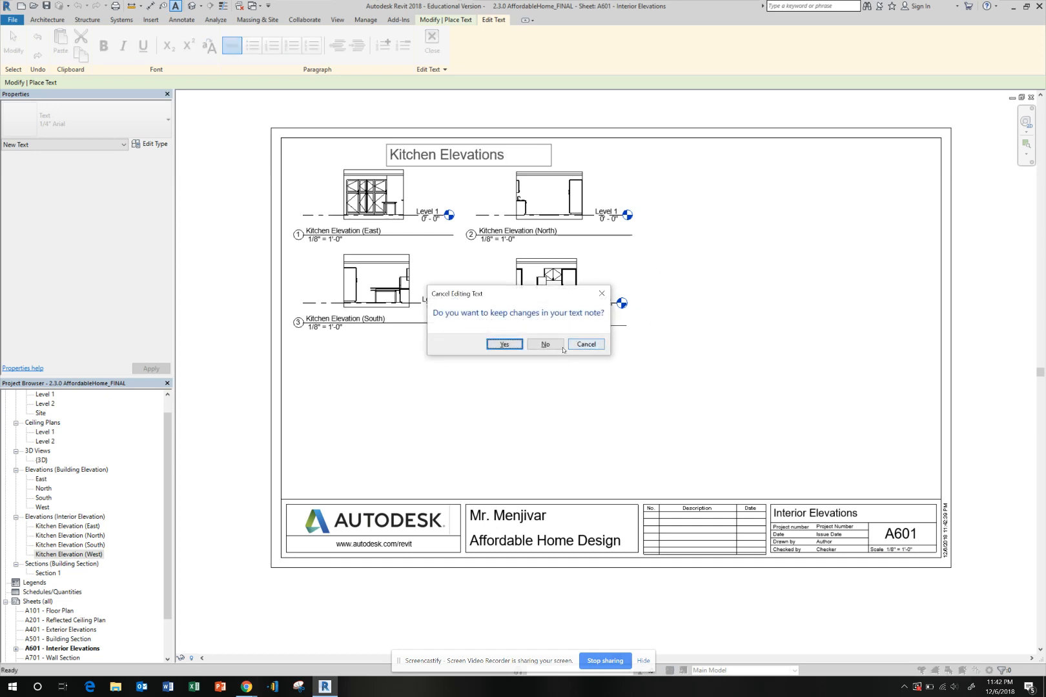
pyautogui.click(505, 345)
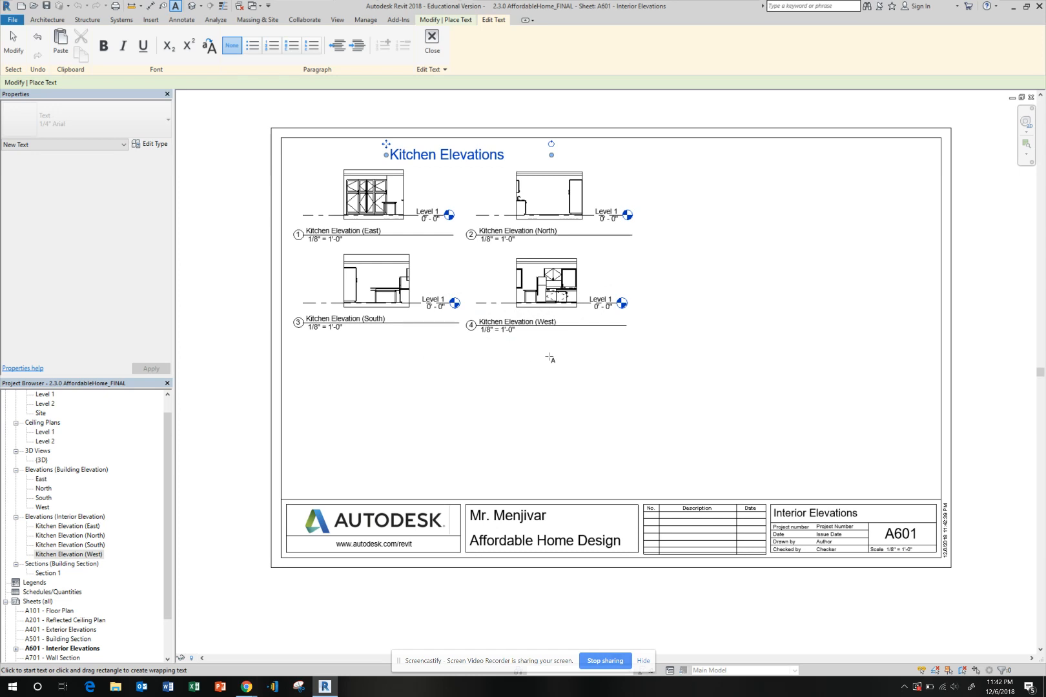
pyautogui.click(458, 155)
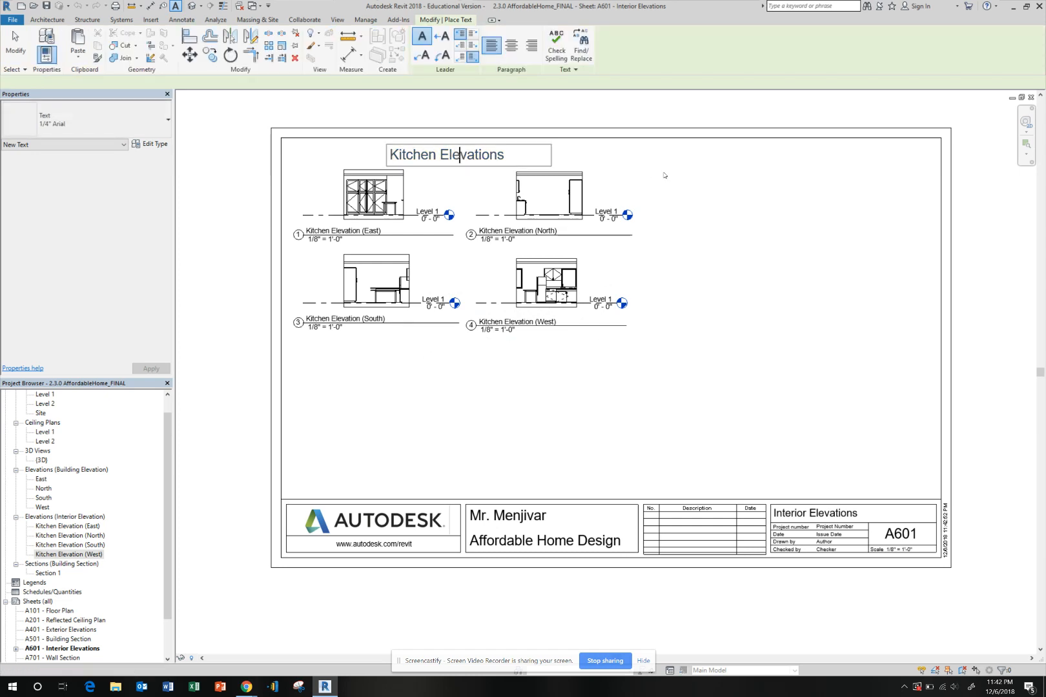
pyautogui.press('Escape')
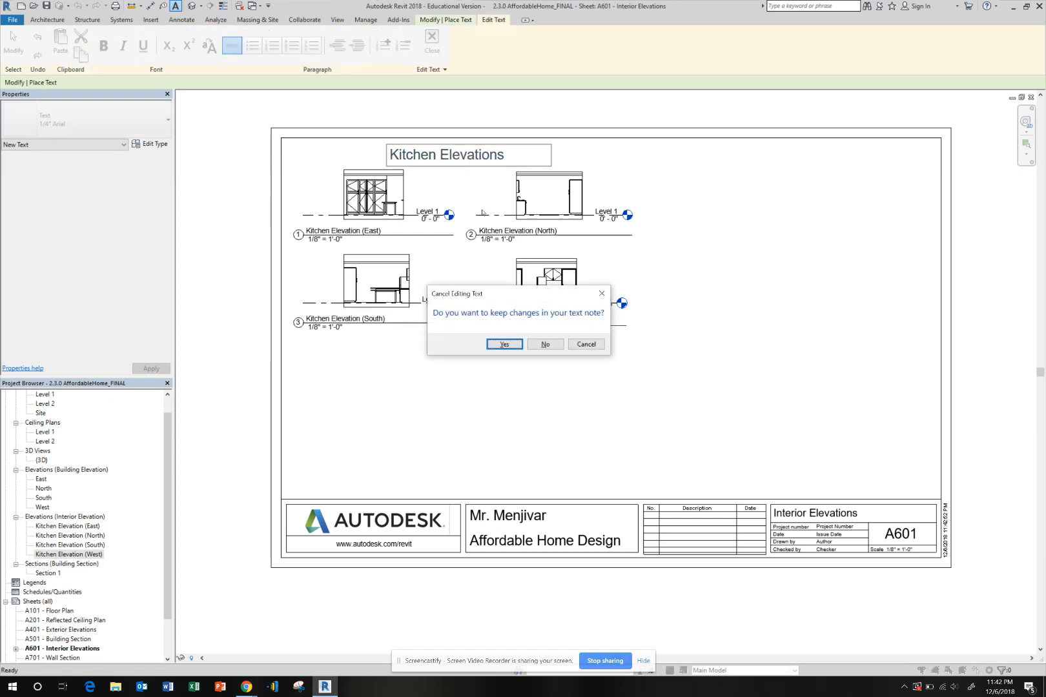
pyautogui.click(505, 344)
# - Move the Kitchen Elevations heading slightly to the right so it is roughly centred above the East and North views
pyautogui.press('Escape')
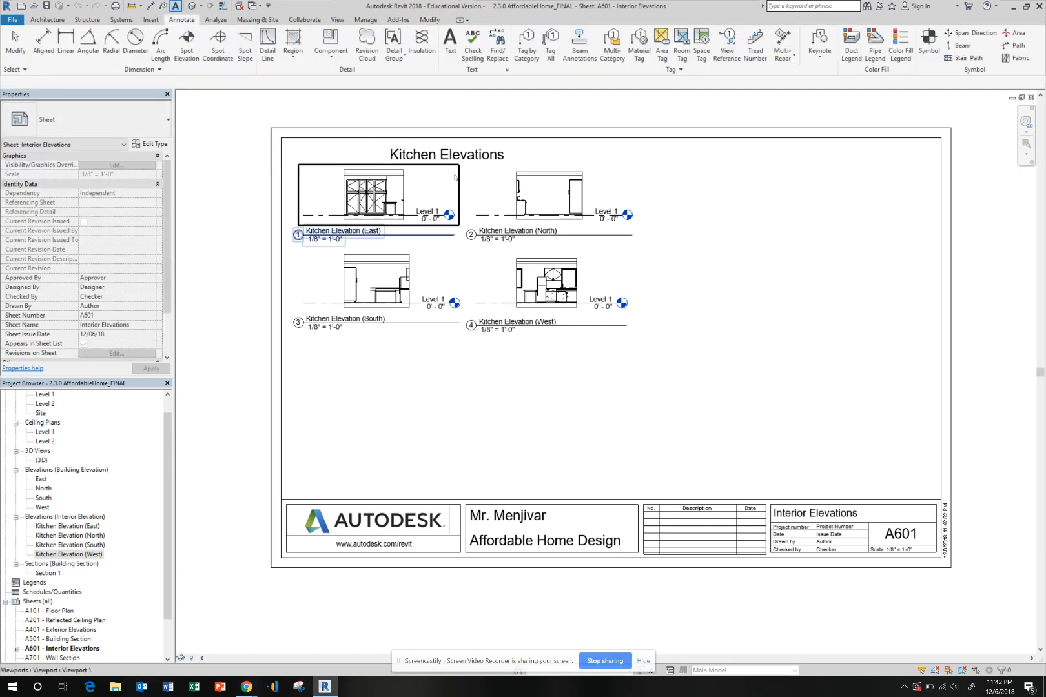
pyautogui.click(466, 155)
pyautogui.moveTo(466, 157); pyautogui.dragTo(488, 157)
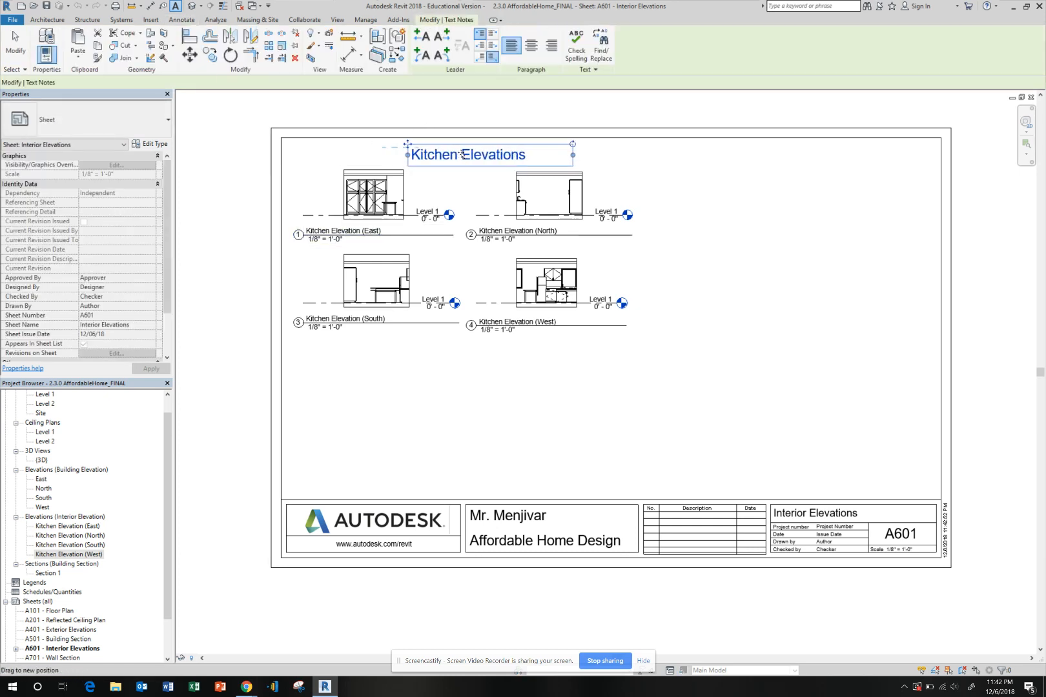
pyautogui.click(769, 282)
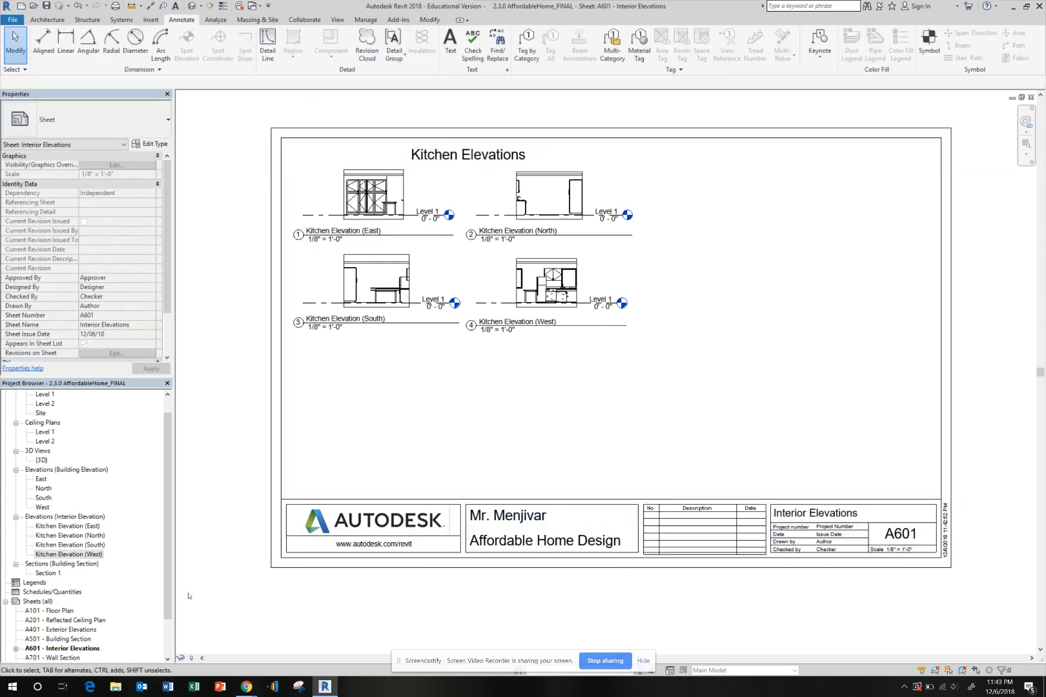